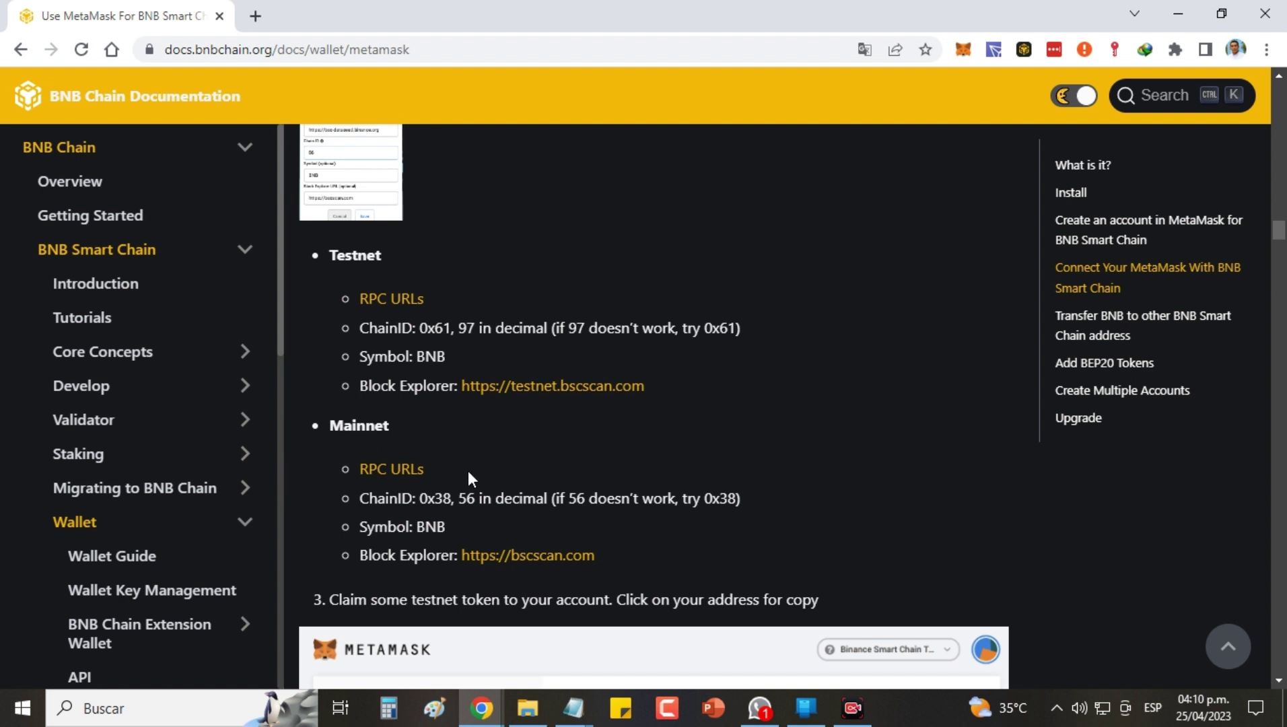
Open the MetaMask wallet and start adding a new network from its network list
click(963, 51)
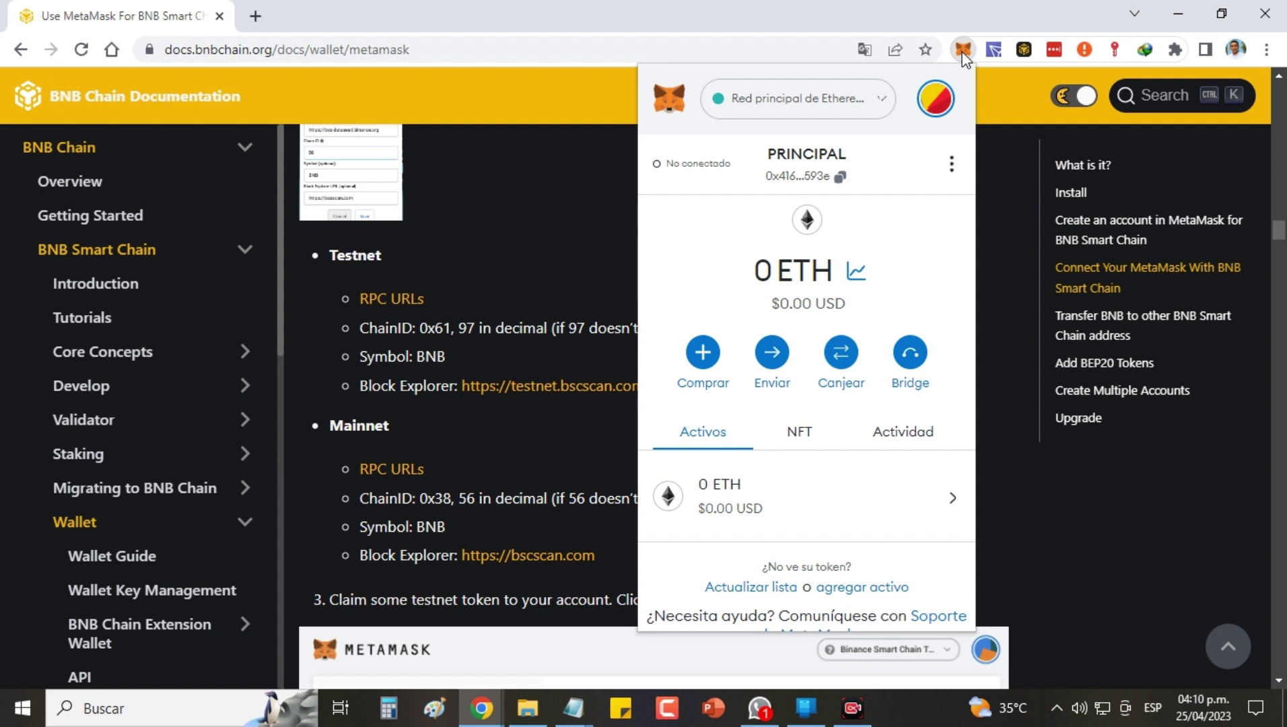
click(866, 111)
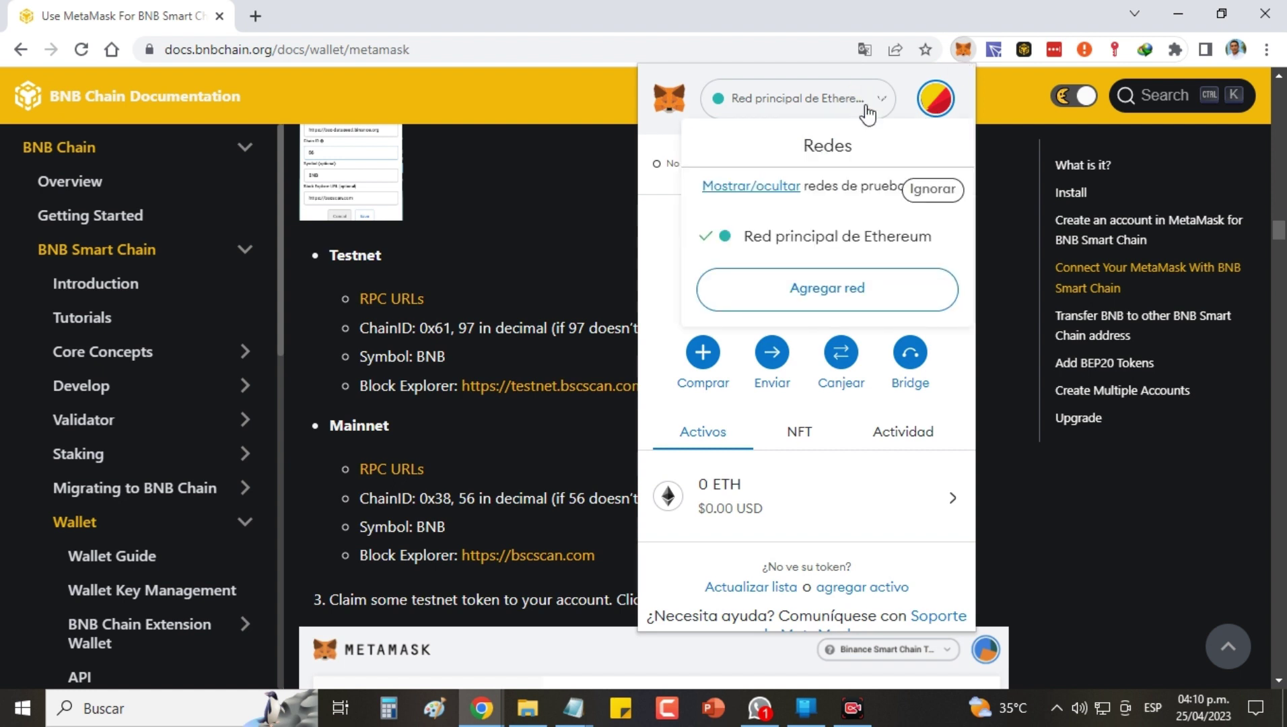
click(855, 306)
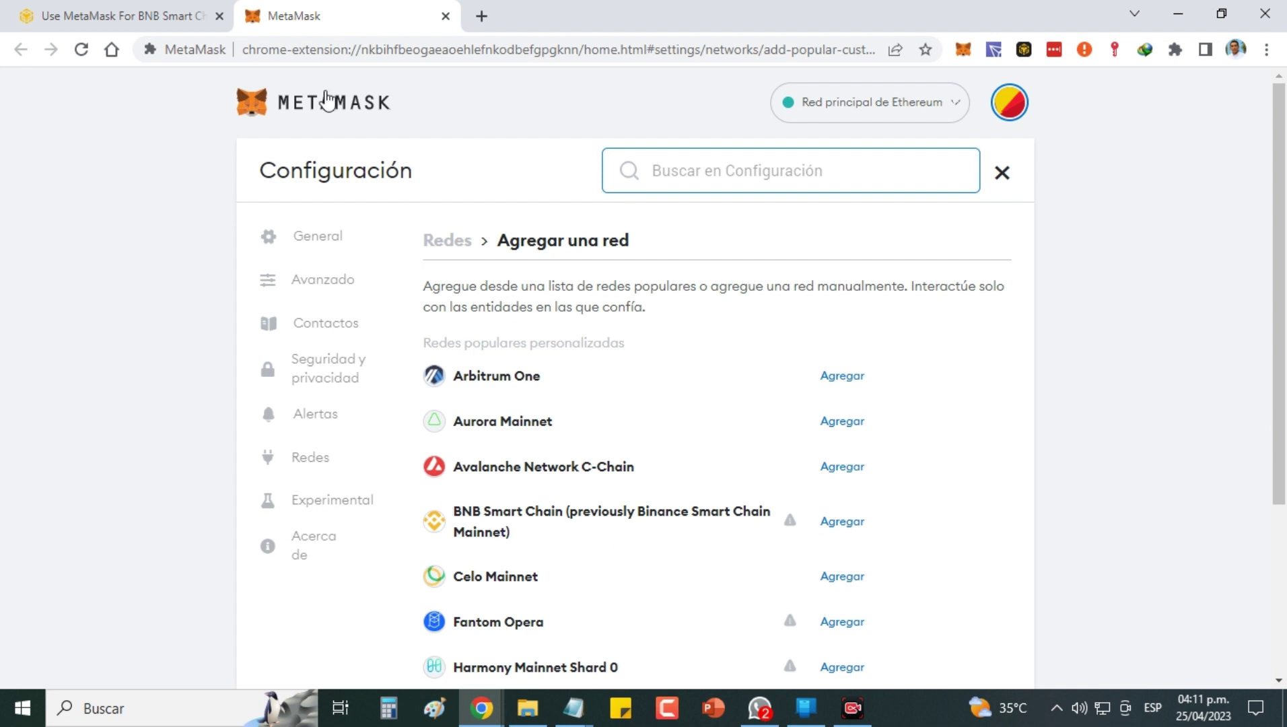
Review the Mainnet chain ID, symbol, block explorer and RPC entries in the BNB Chain documentation
click(138, 16)
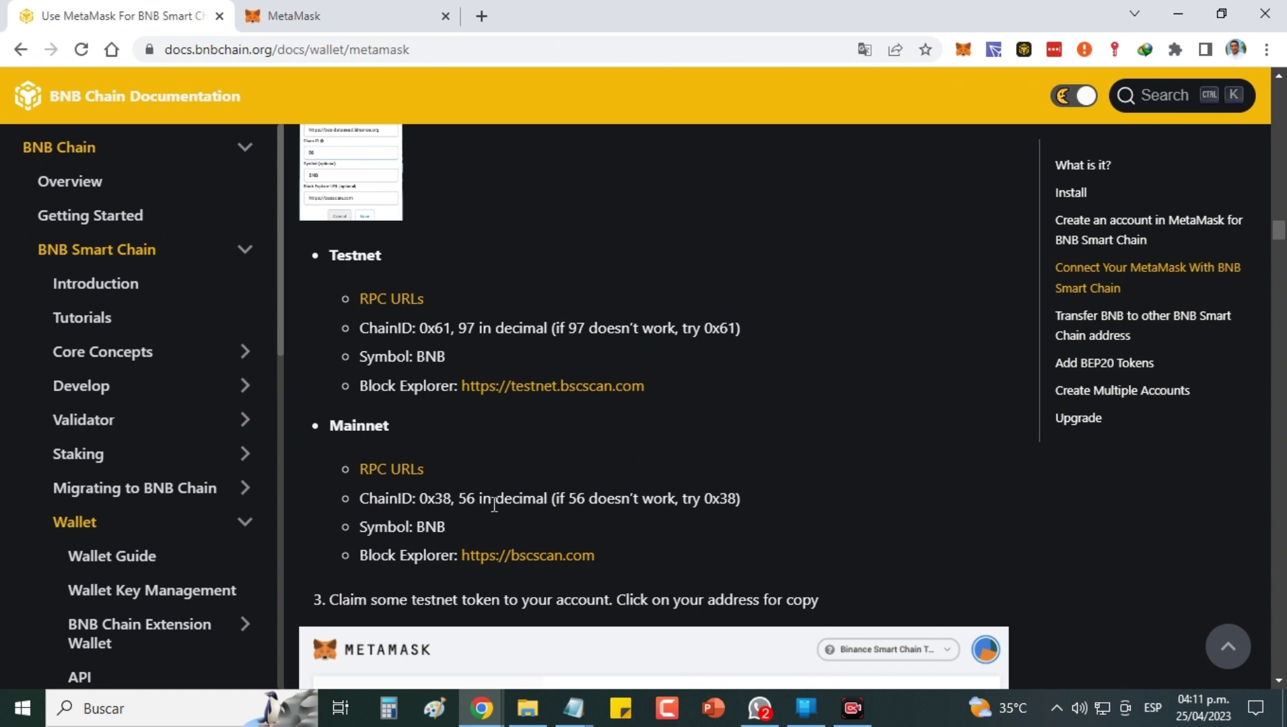
drag(495, 498, 442, 526)
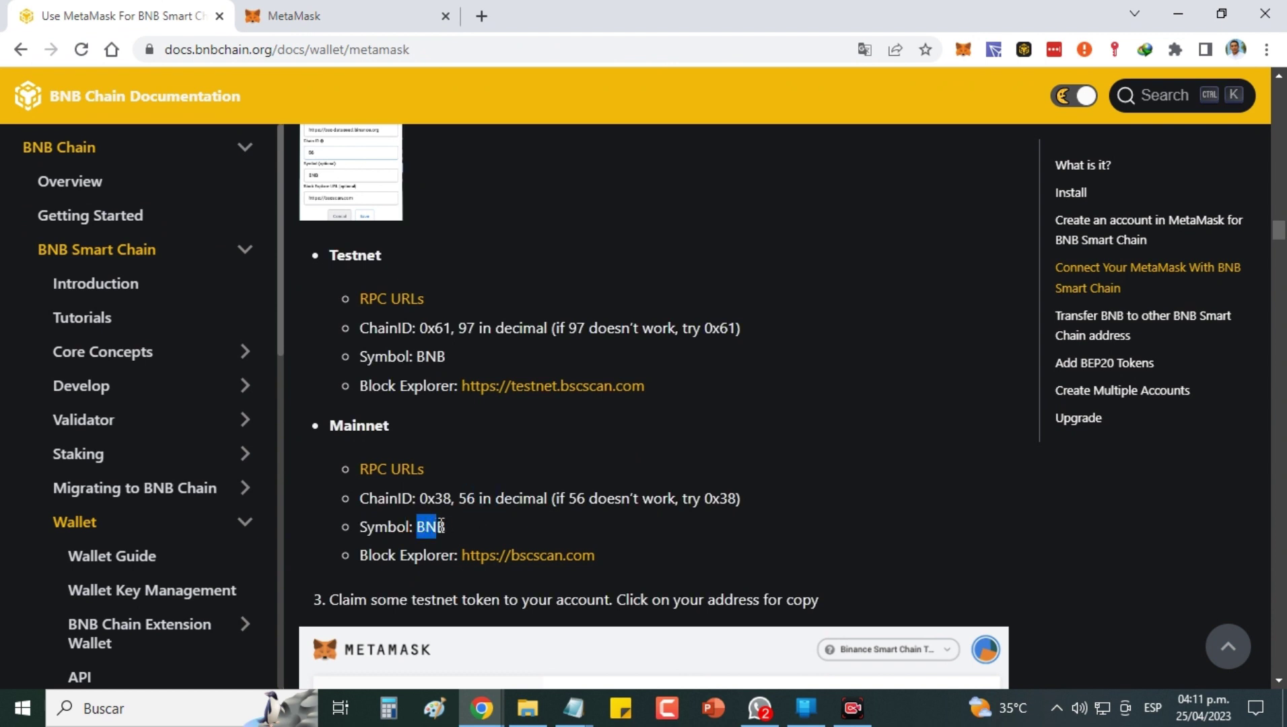
drag(385, 559, 432, 560)
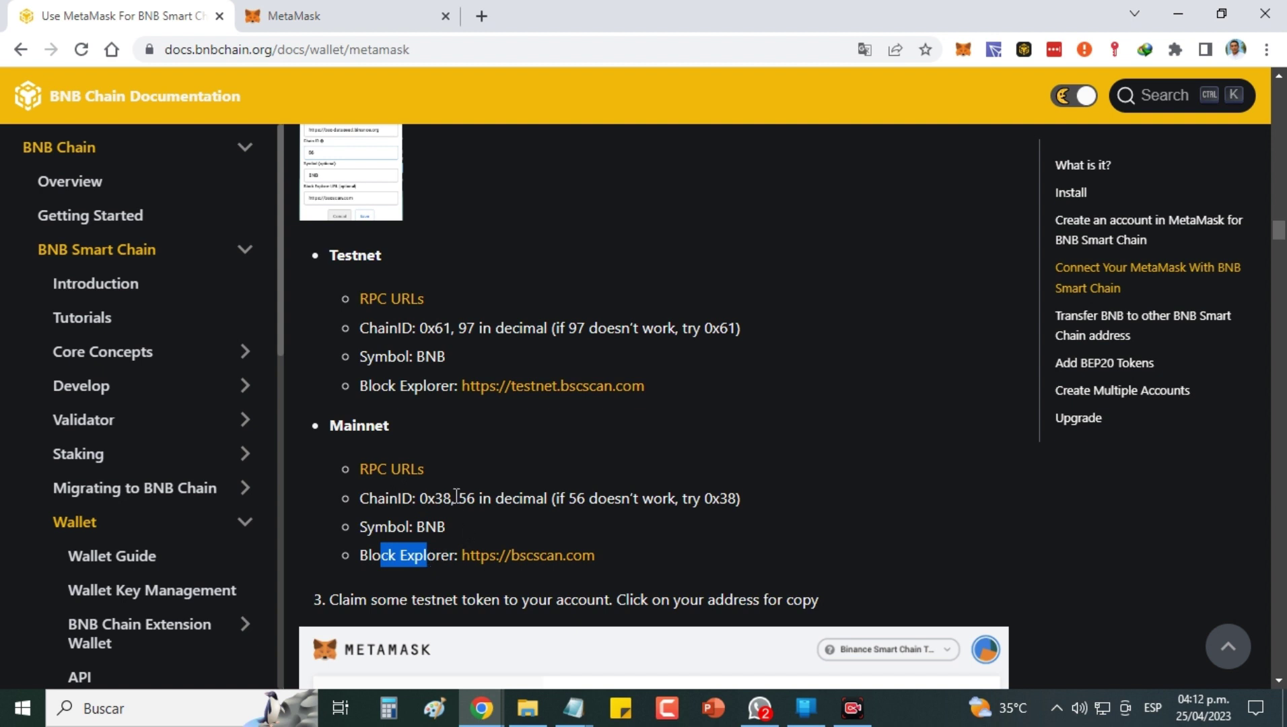
drag(424, 469, 364, 471)
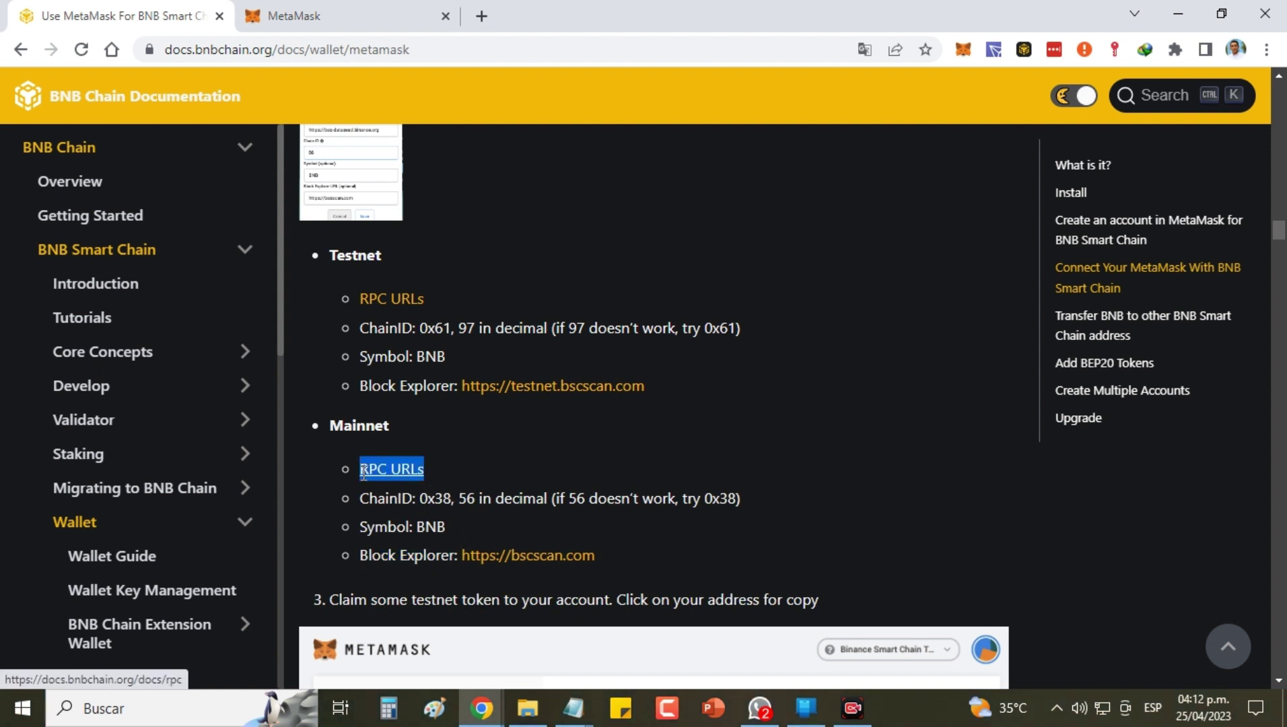
click(478, 444)
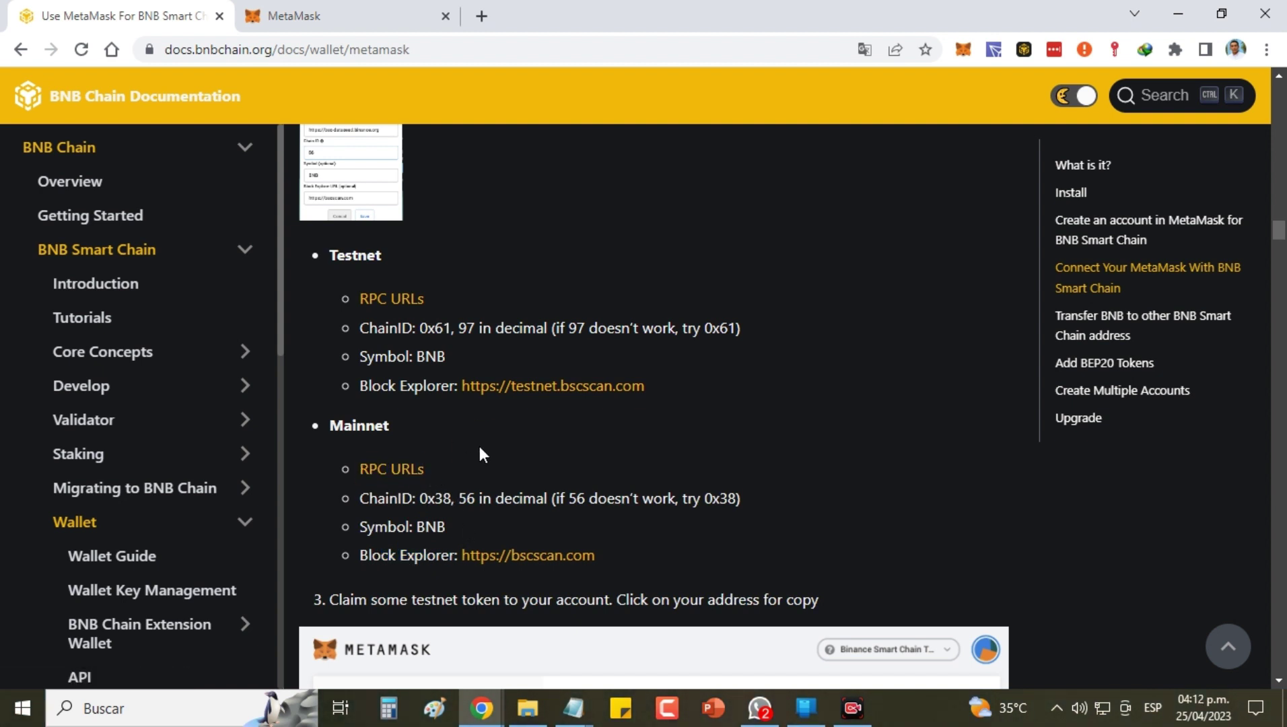
Open the Mainnet RPC URLs link in a new tab and find the first BSC Mainnet endpoint
right_click(404, 467)
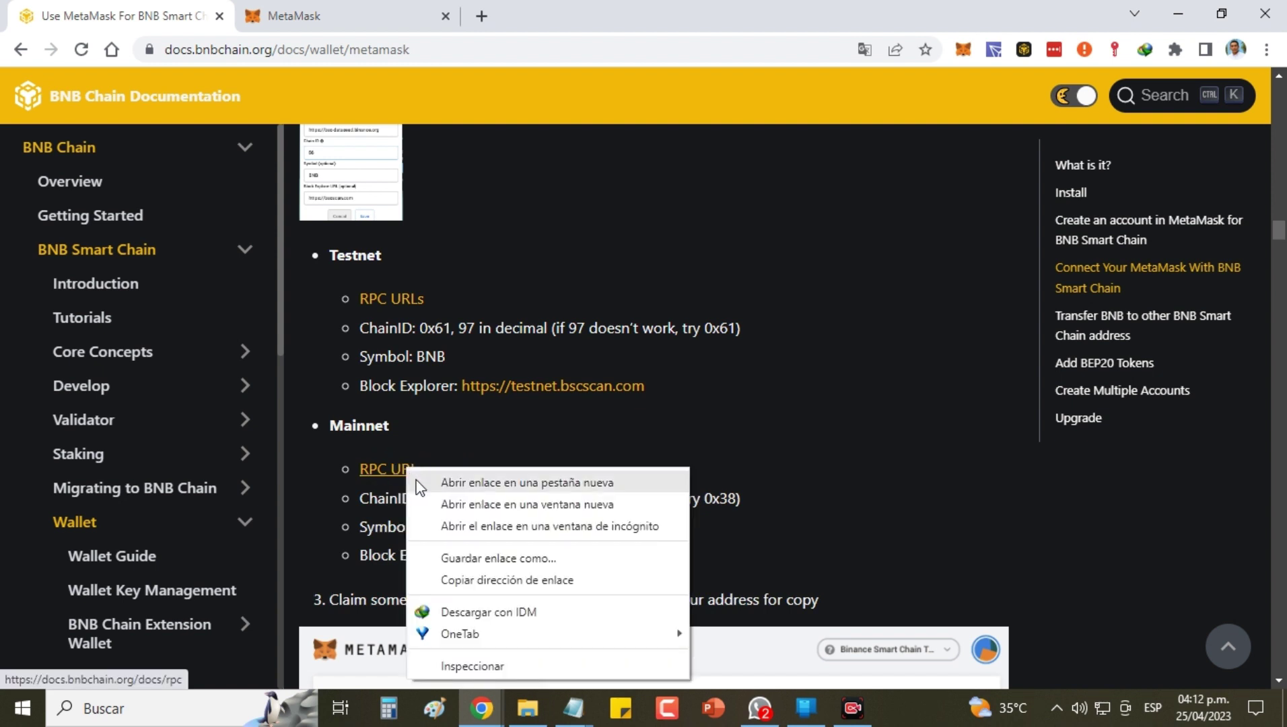
click(455, 483)
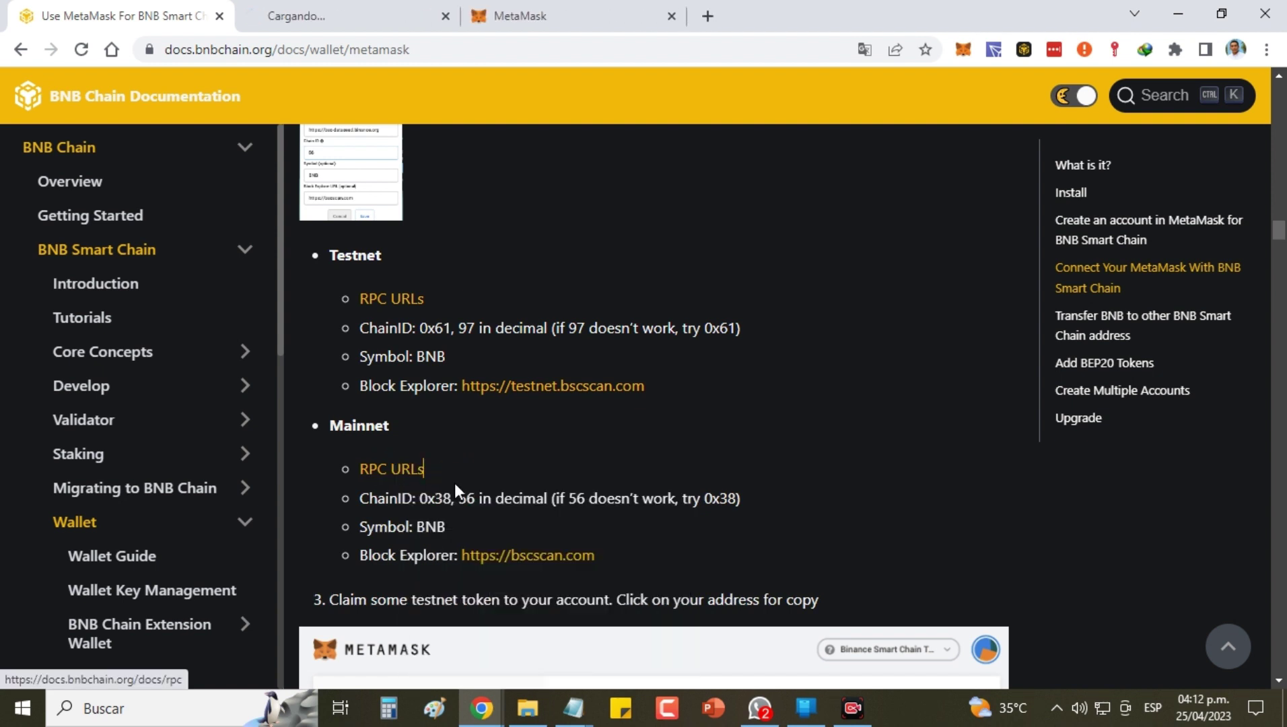
click(325, 17)
scroll(639, 337, down, 3)
scroll(637, 329, down, 1)
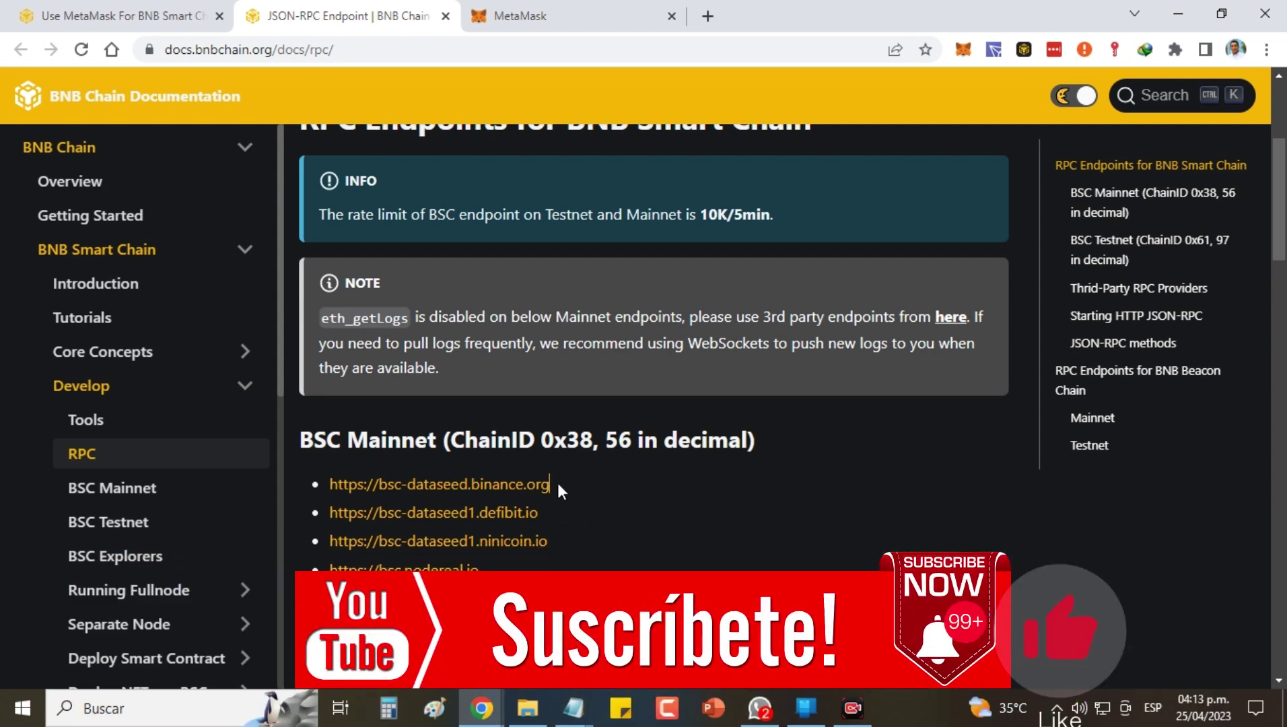
drag(557, 483, 327, 482)
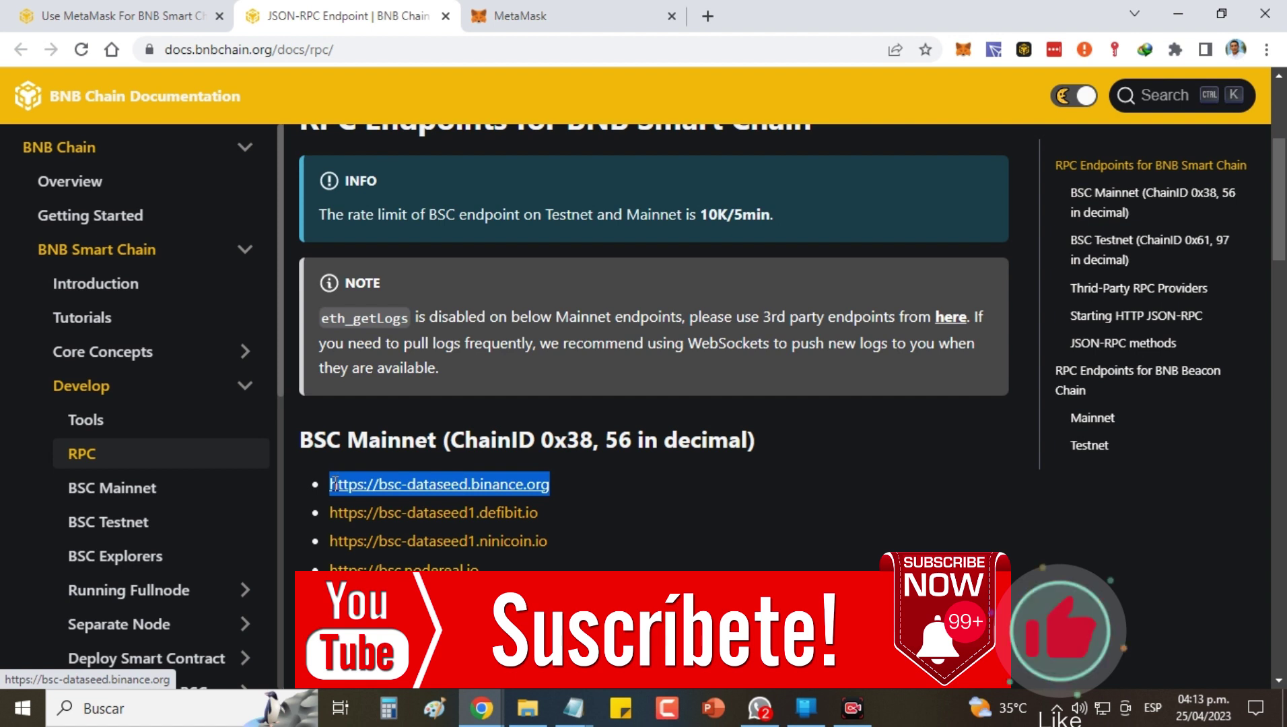
click(622, 462)
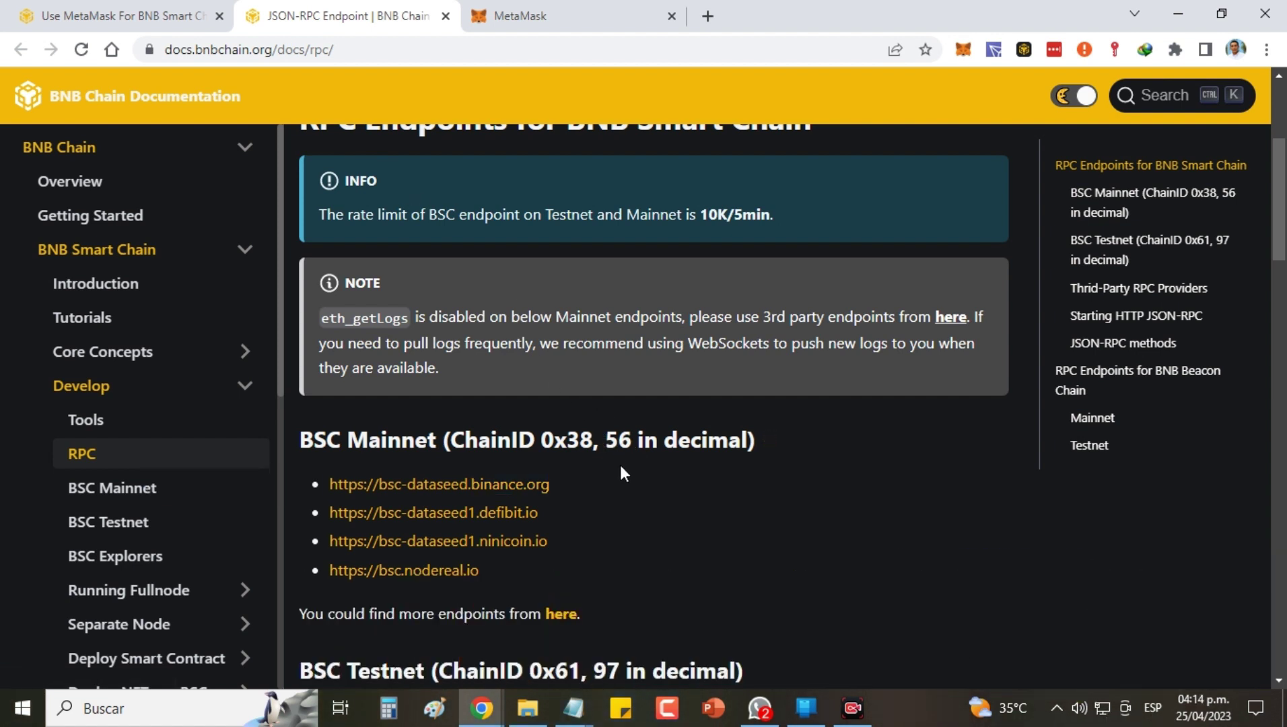
In MetaMask, choose to add a network manually and name it "BSC - Binance Smart Chain"
click(571, 14)
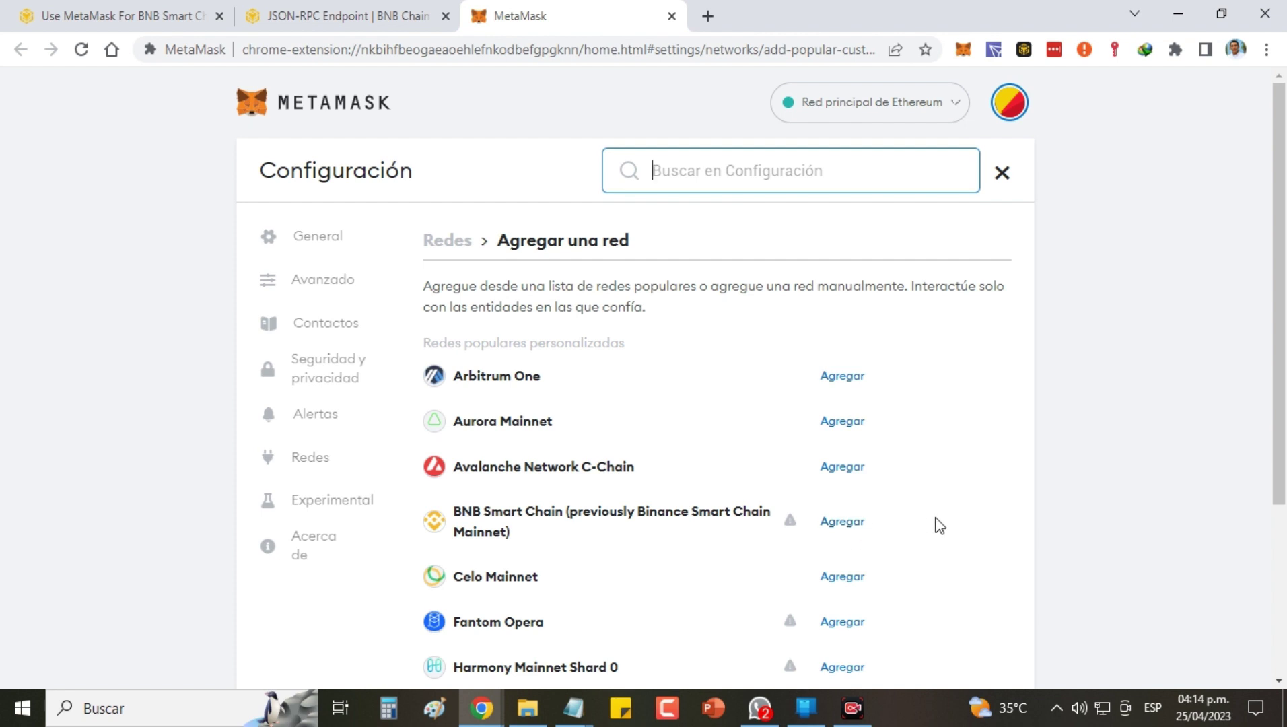
scroll(997, 506, down, 3)
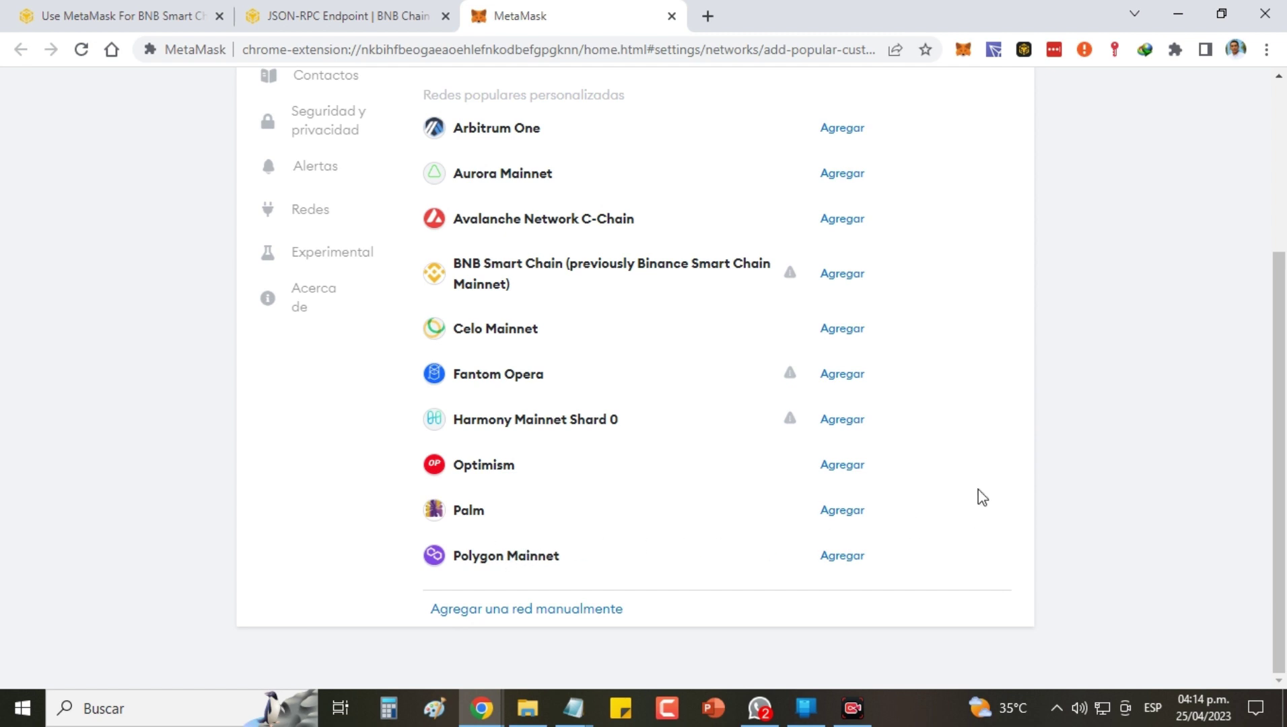
click(538, 612)
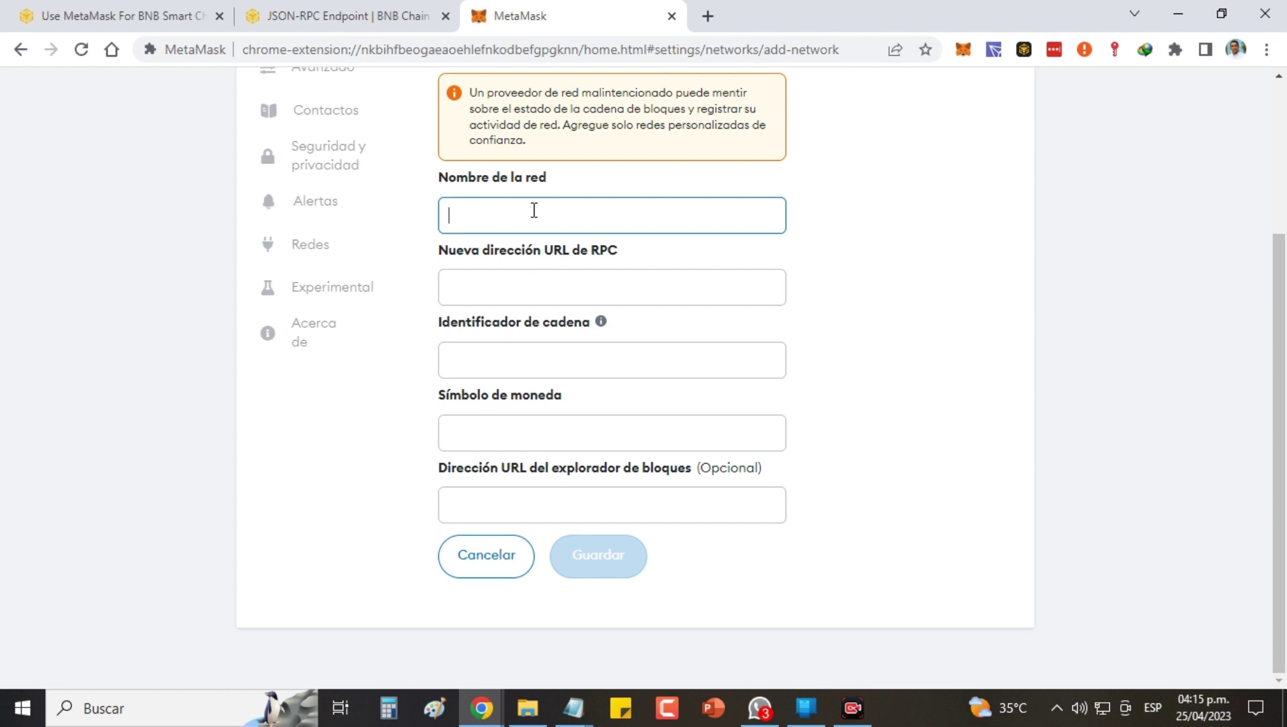
text(BSC - Binance Smart Chain)
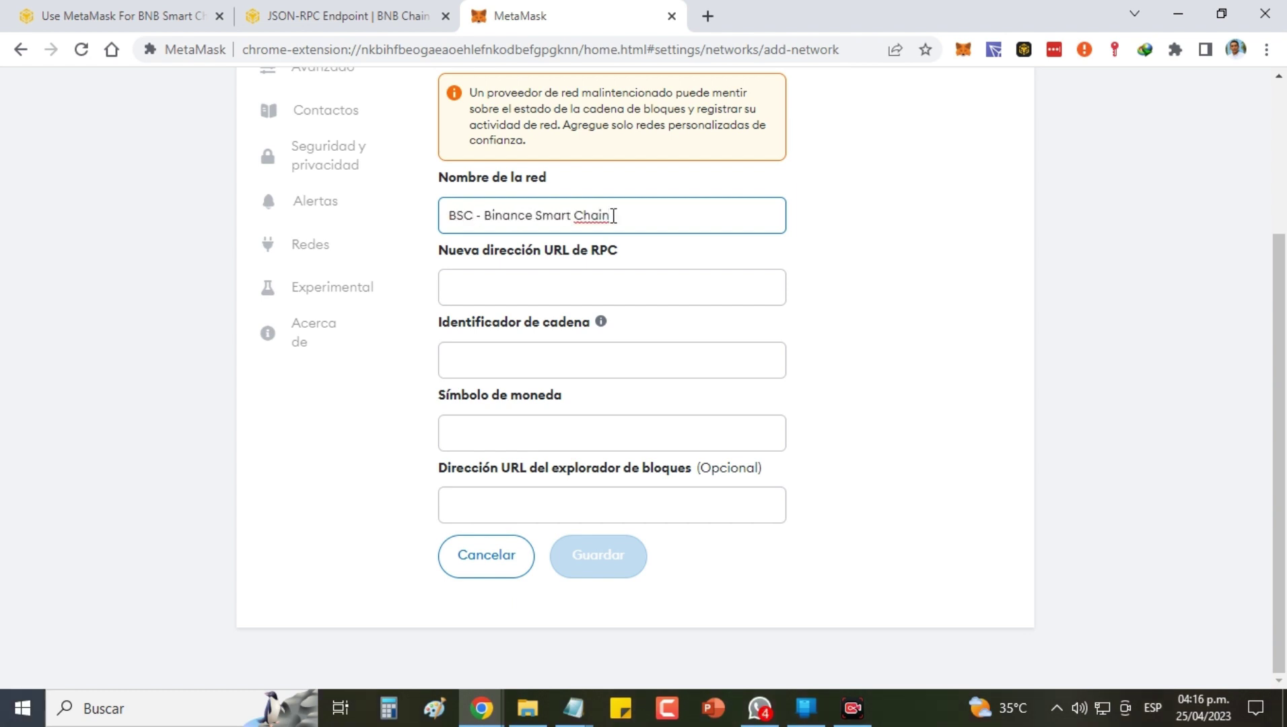
click(525, 284)
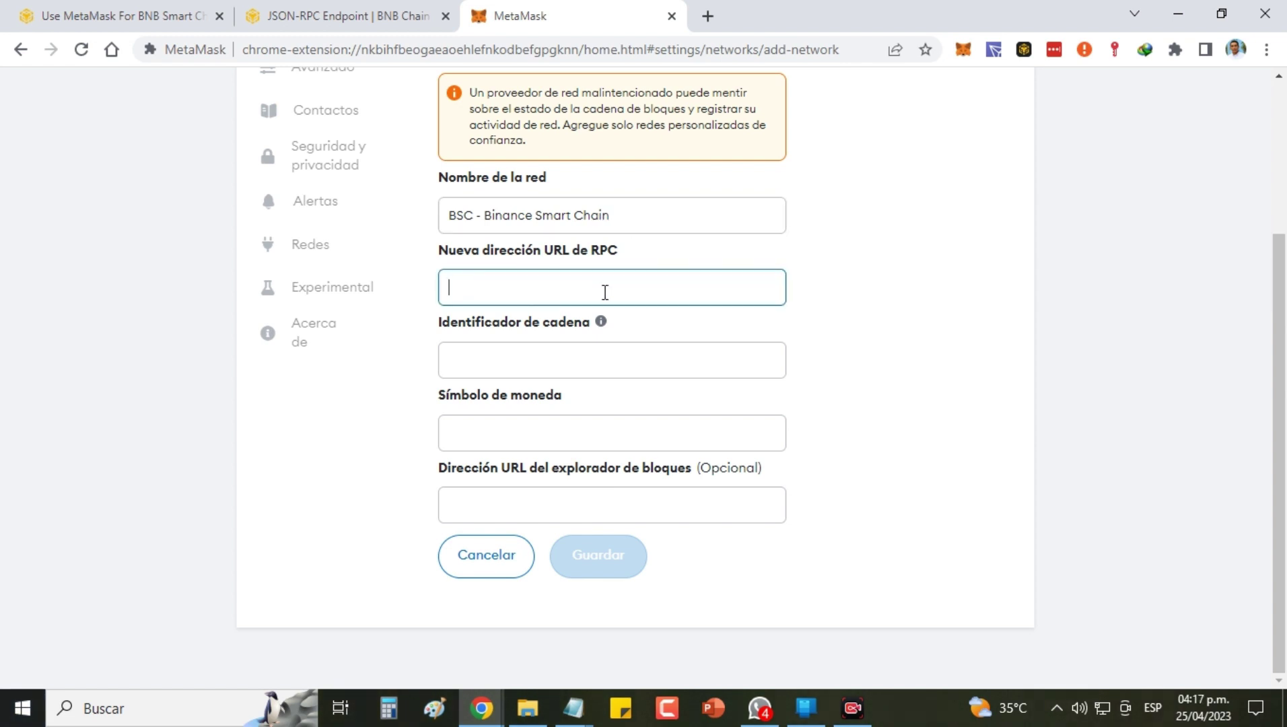
click(291, 19)
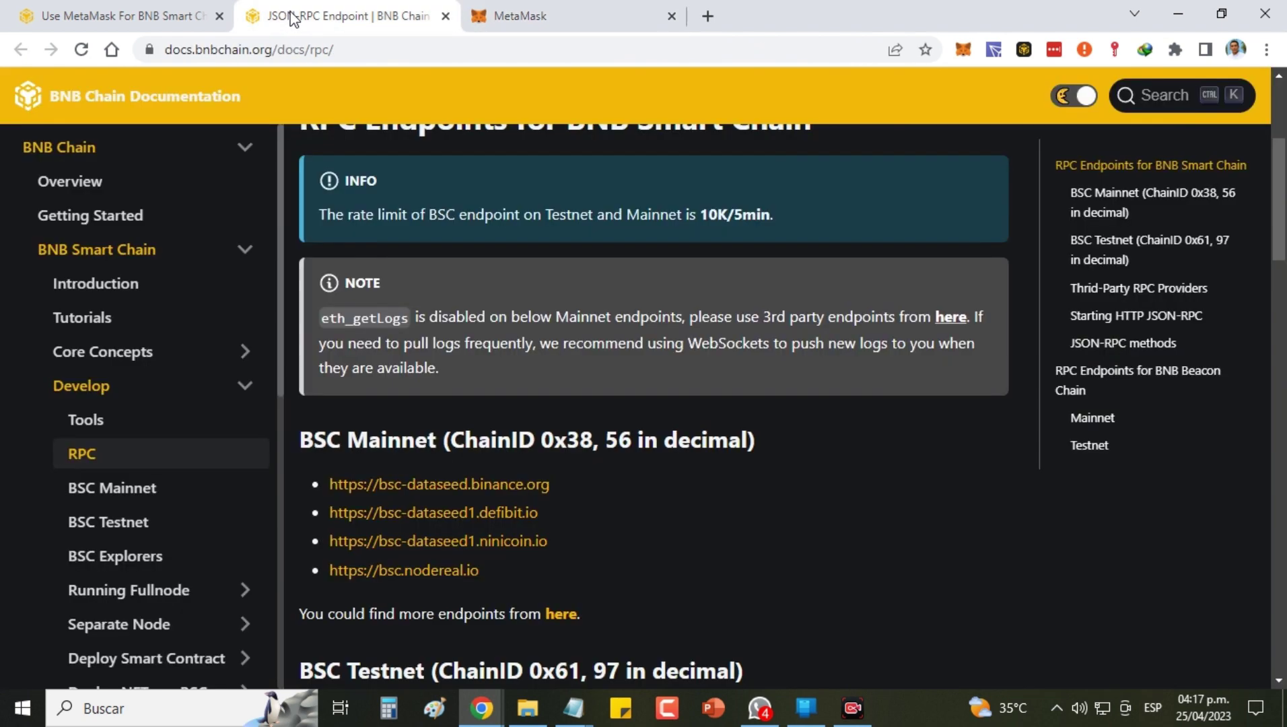
drag(551, 485, 330, 489)
key(ctrl+c)
right_click(361, 482)
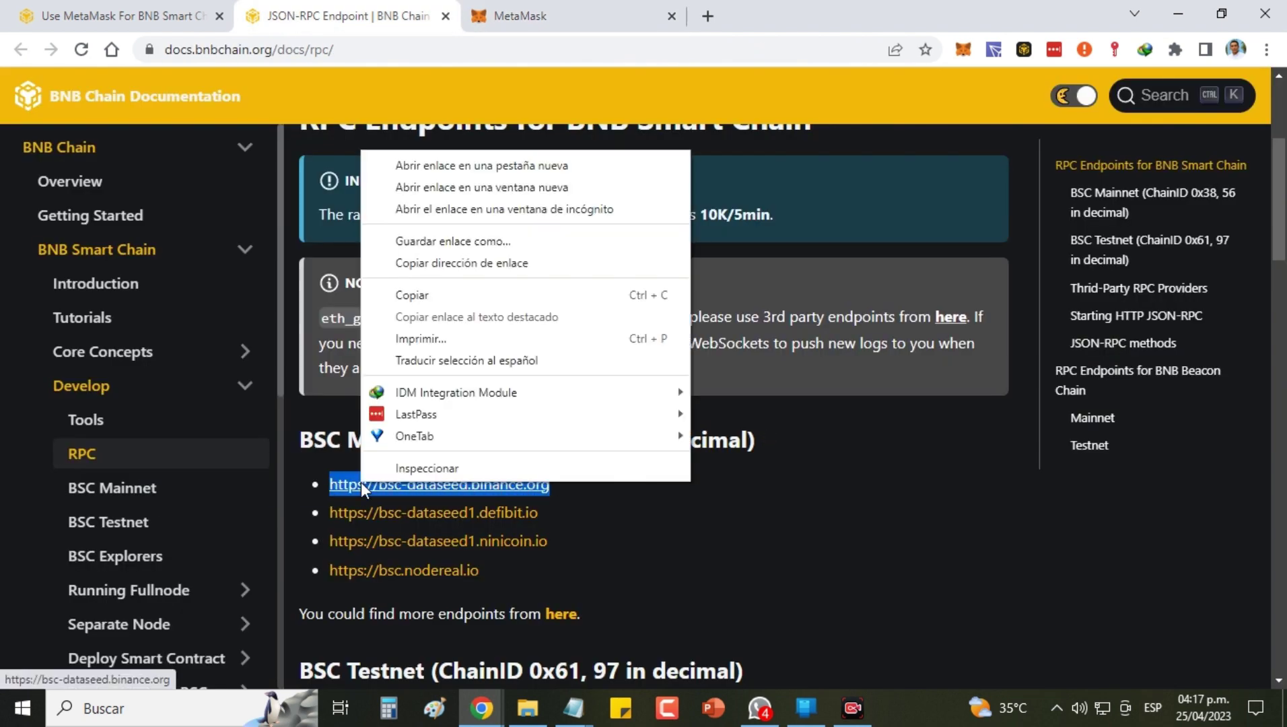
click(404, 296)
click(549, 17)
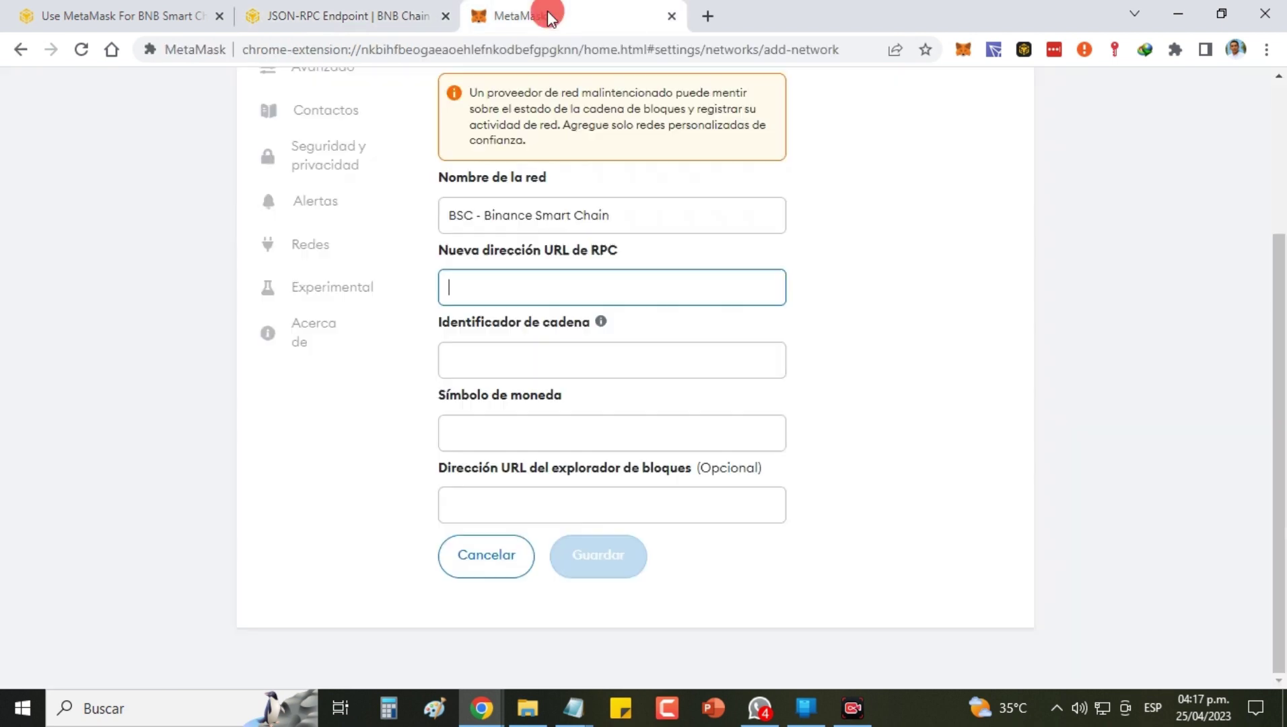
right_click(519, 288)
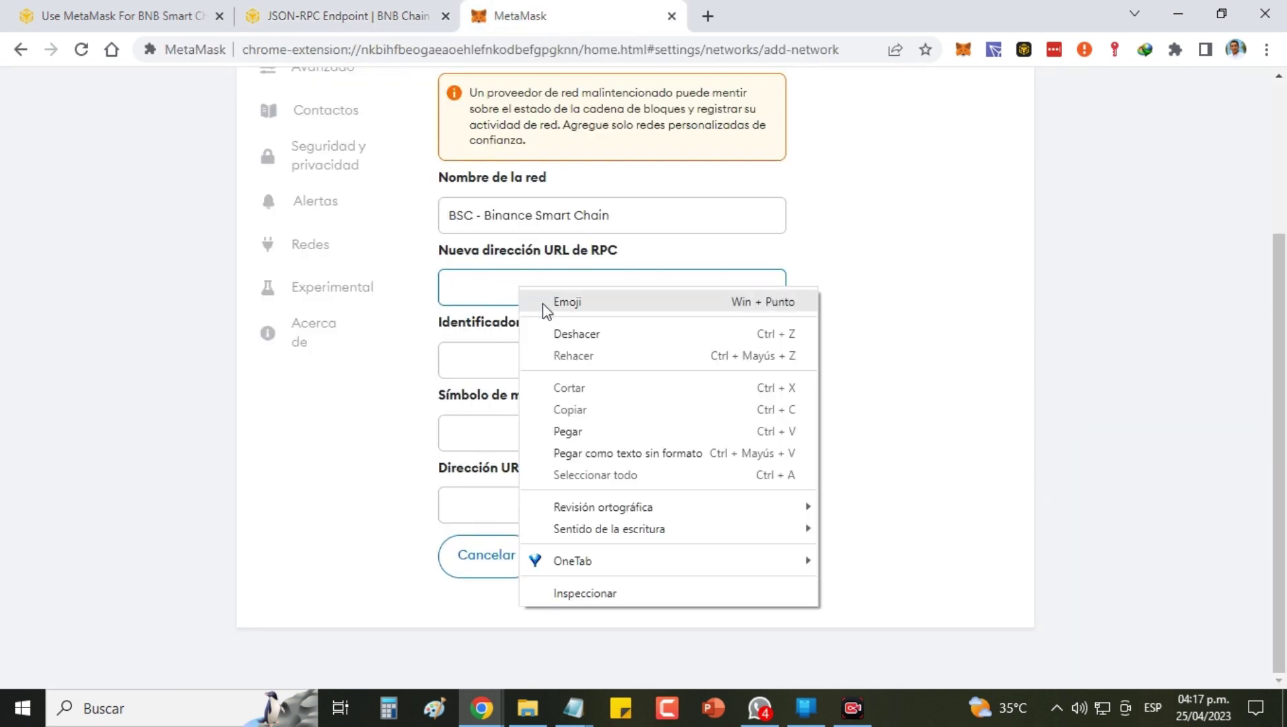
click(567, 430)
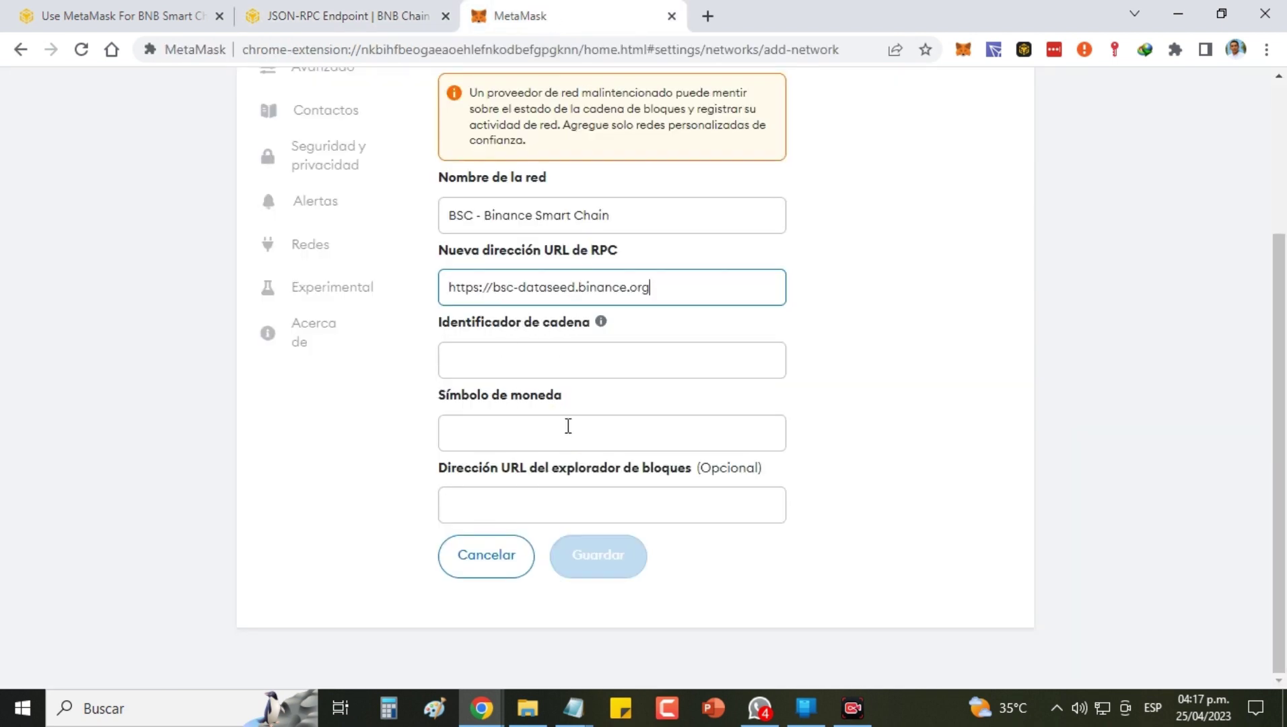
Look up the decimal Mainnet chain ID in the documentation and set the network's chain ID to 56
click(533, 362)
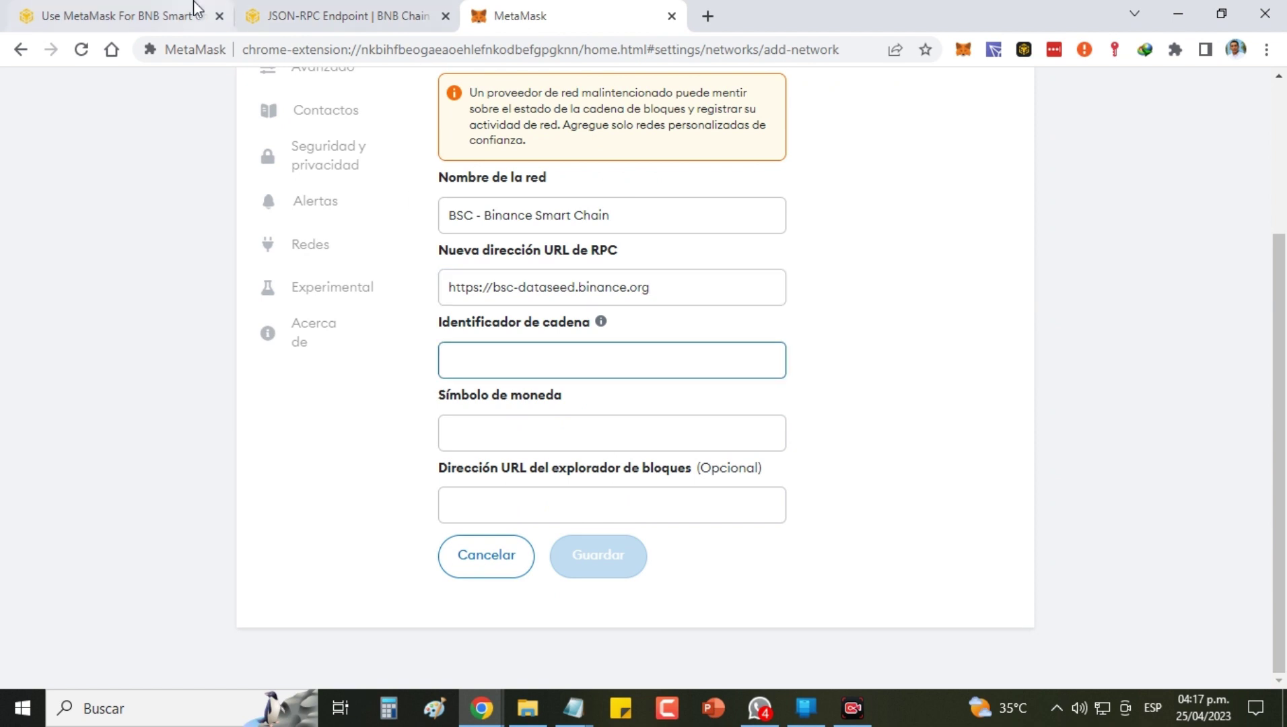
click(161, 15)
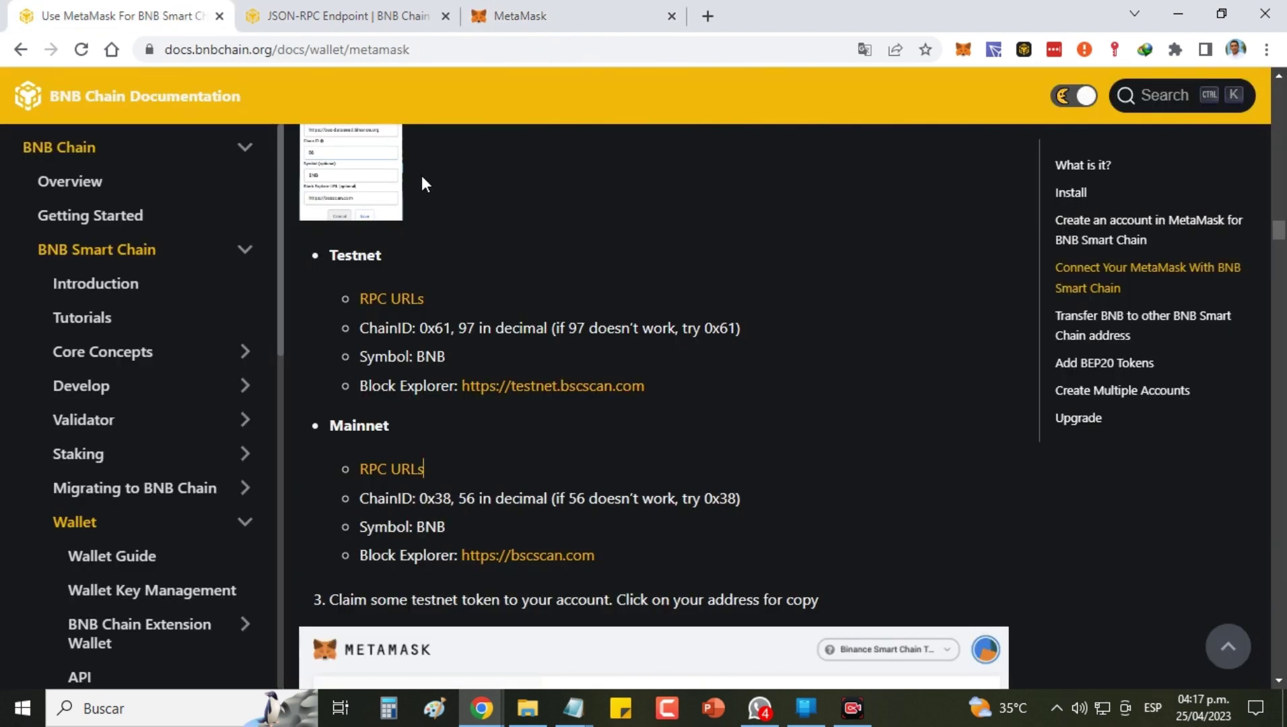
double_click(463, 498)
click(554, 12)
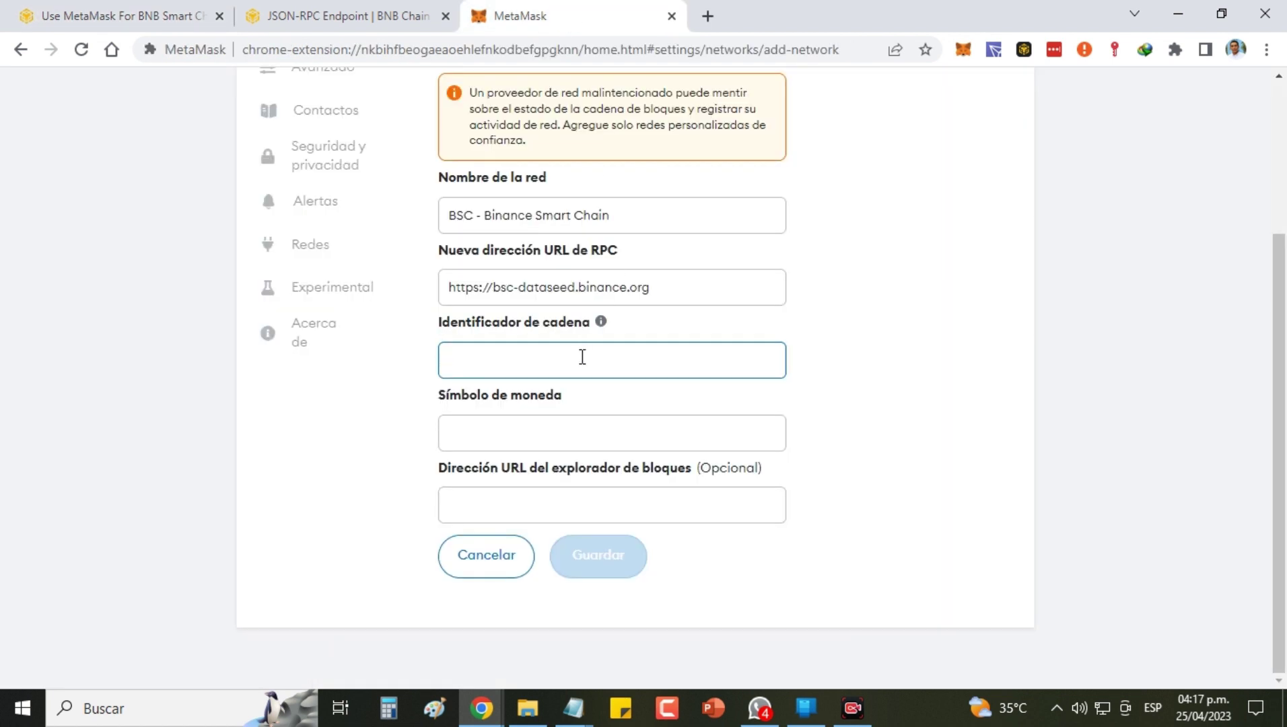
Check the Mainnet symbol in the documentation and set the network's currency symbol to BNB
click(554, 425)
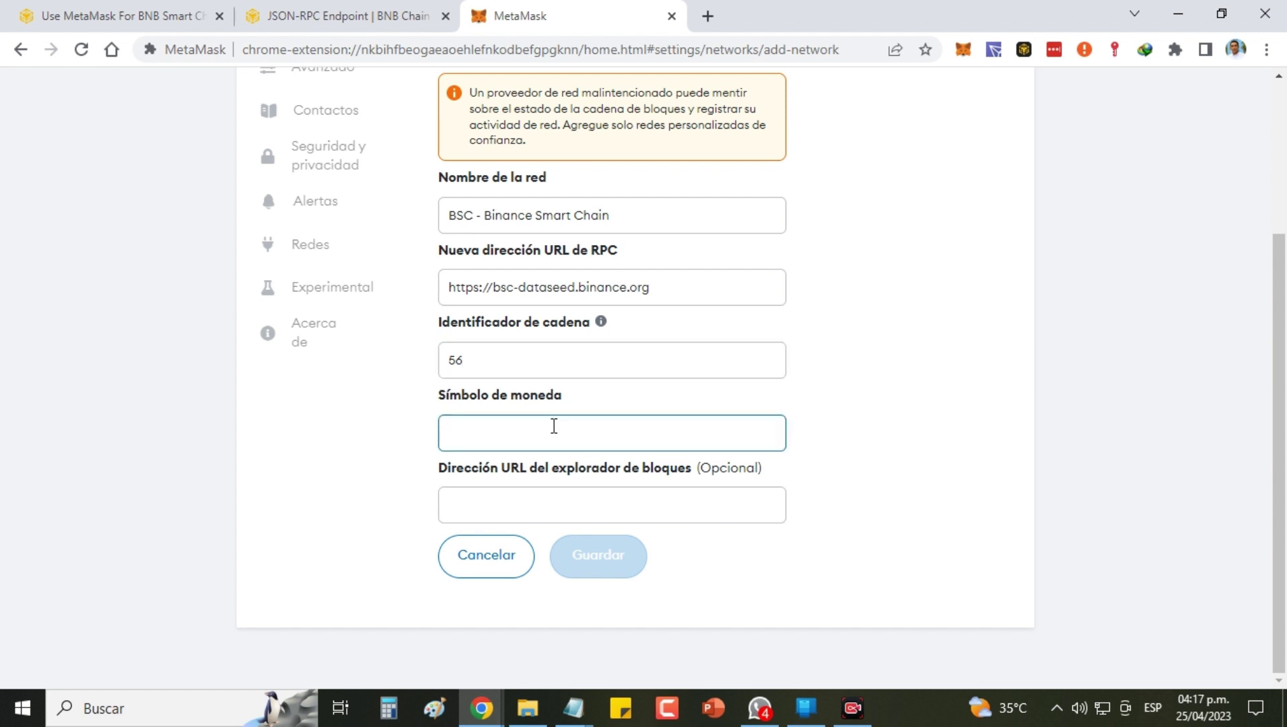
click(178, 14)
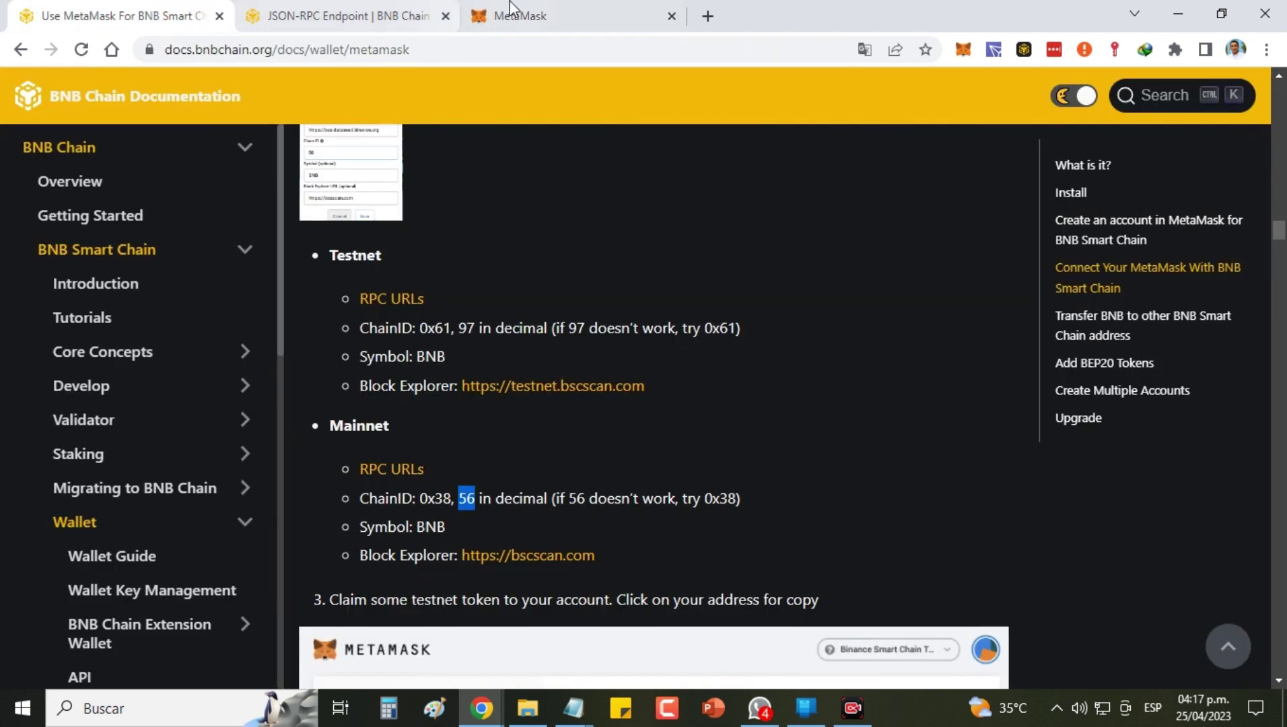
click(526, 14)
text(BNB)
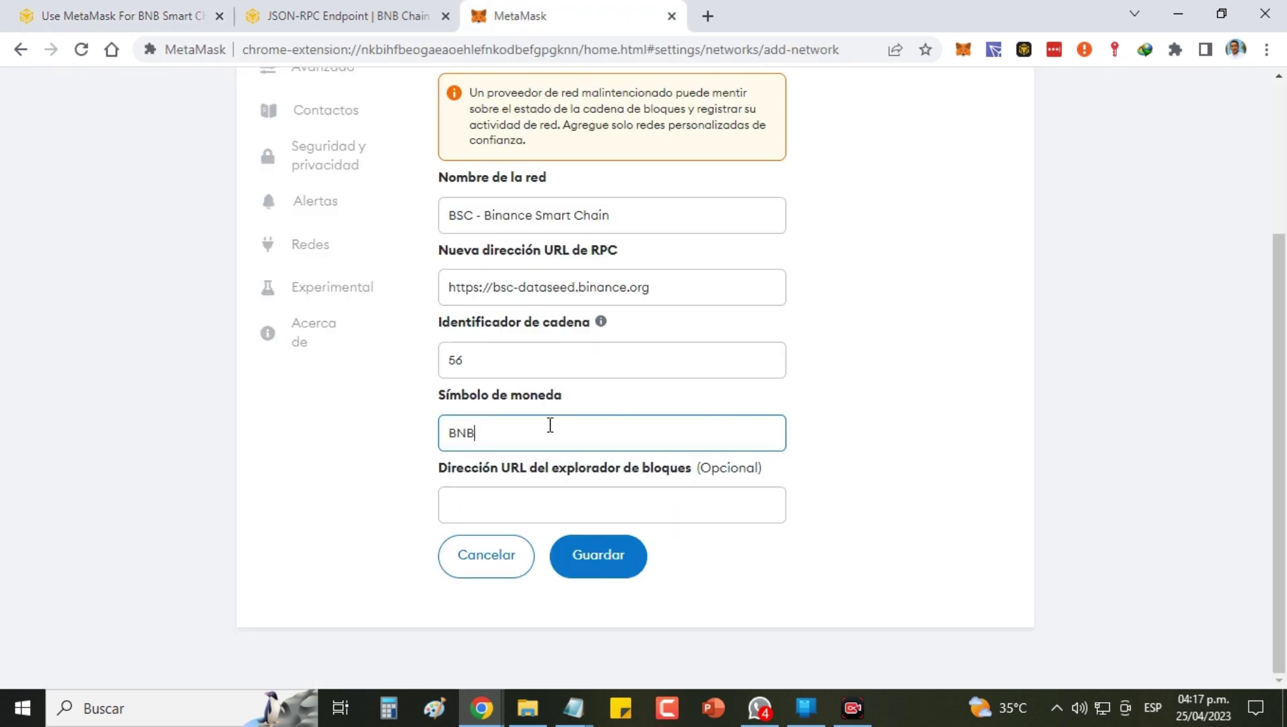
click(535, 496)
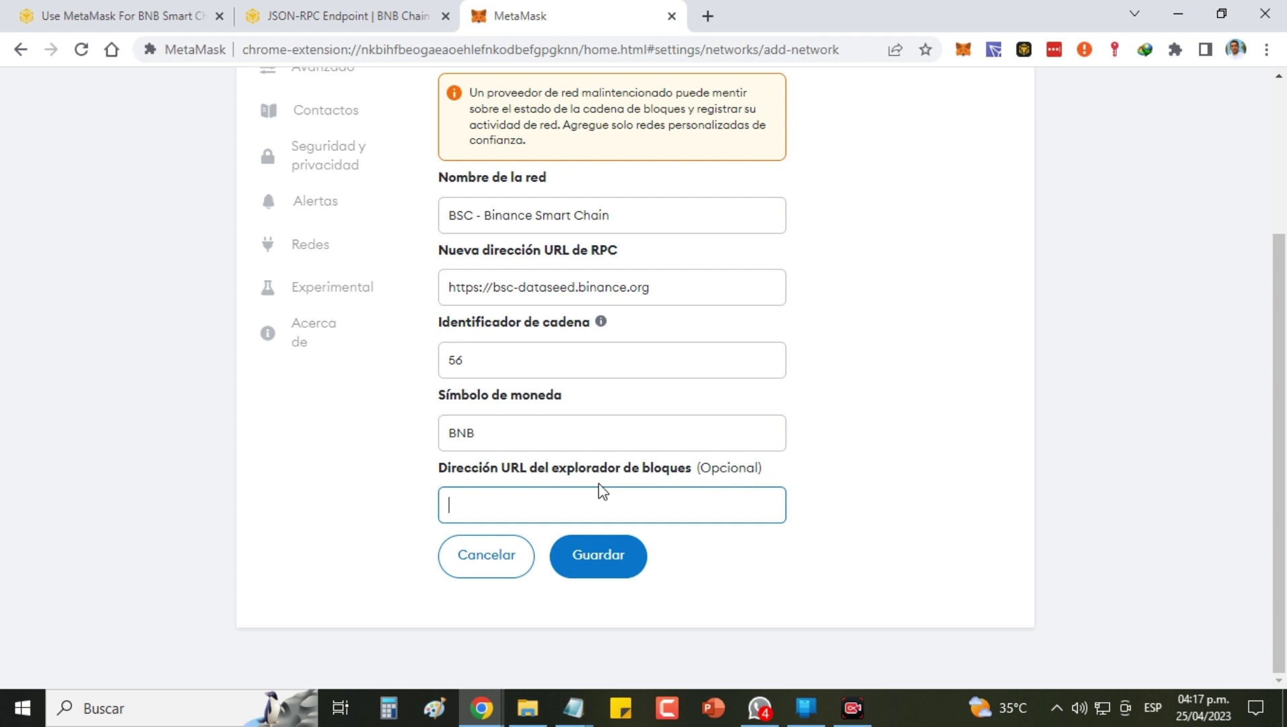
click(80, 17)
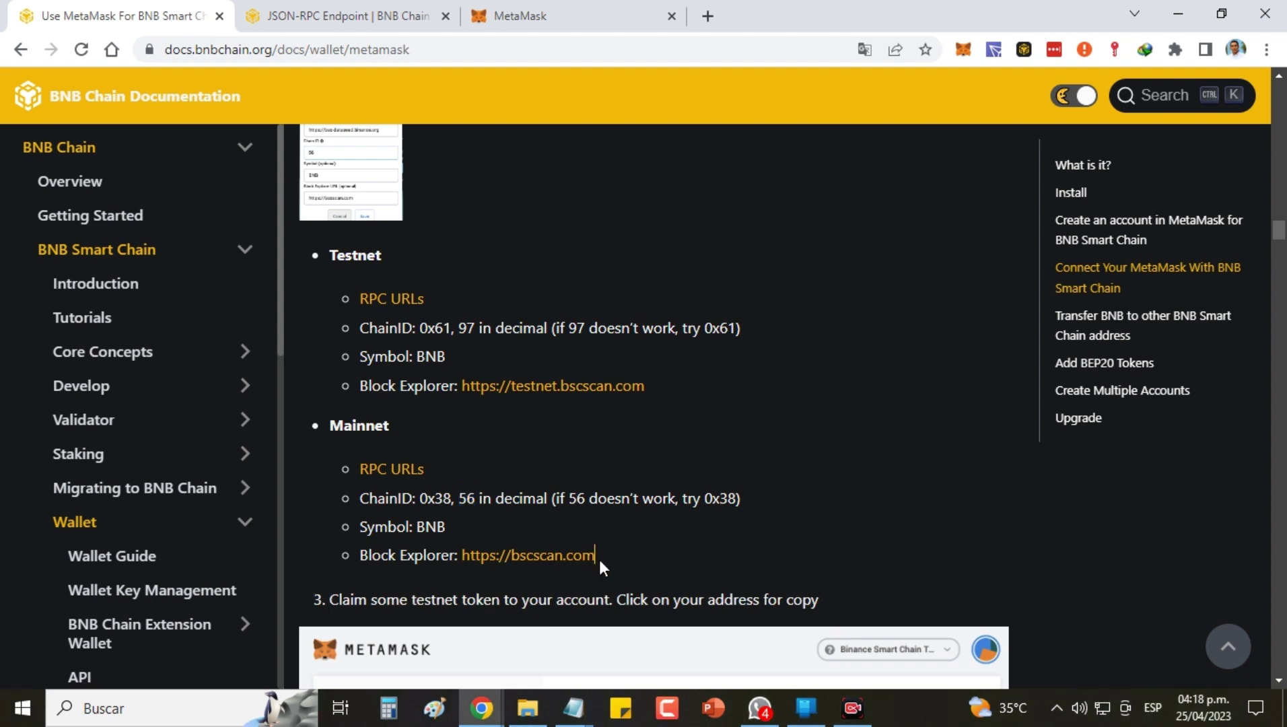
drag(599, 560, 462, 559)
key(ctrl+c)
right_click(499, 551)
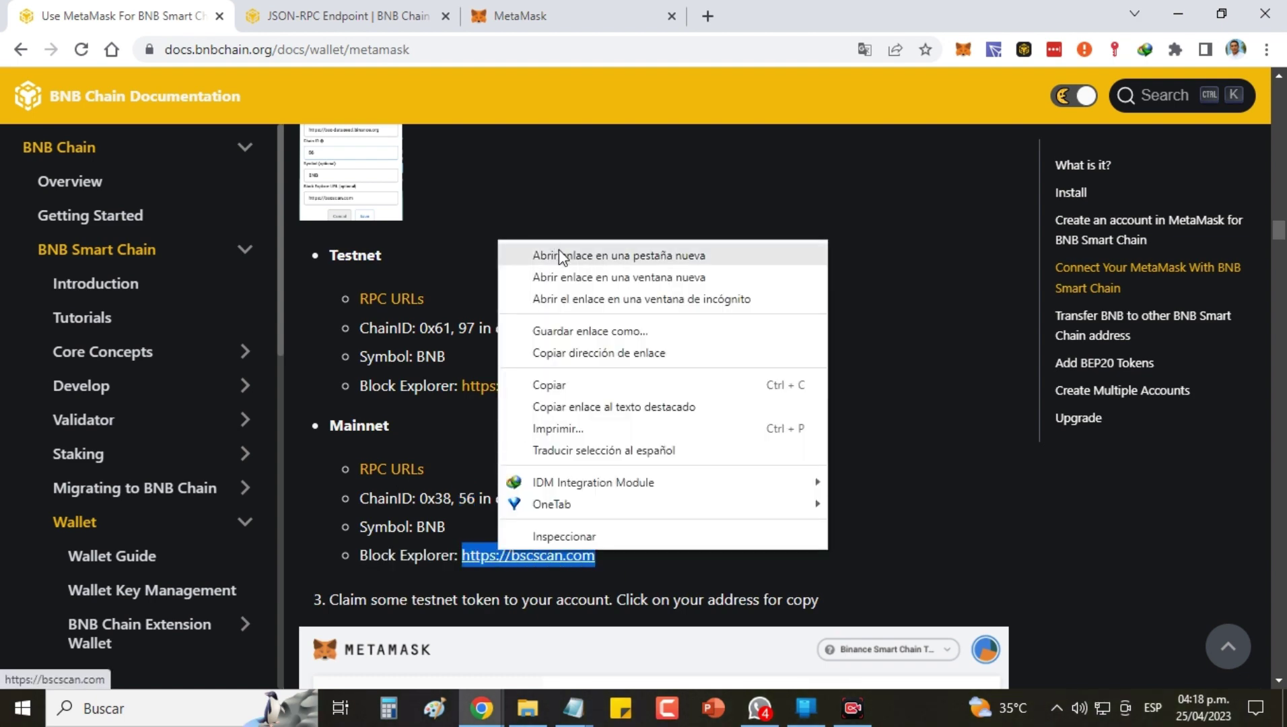
click(573, 387)
click(559, 15)
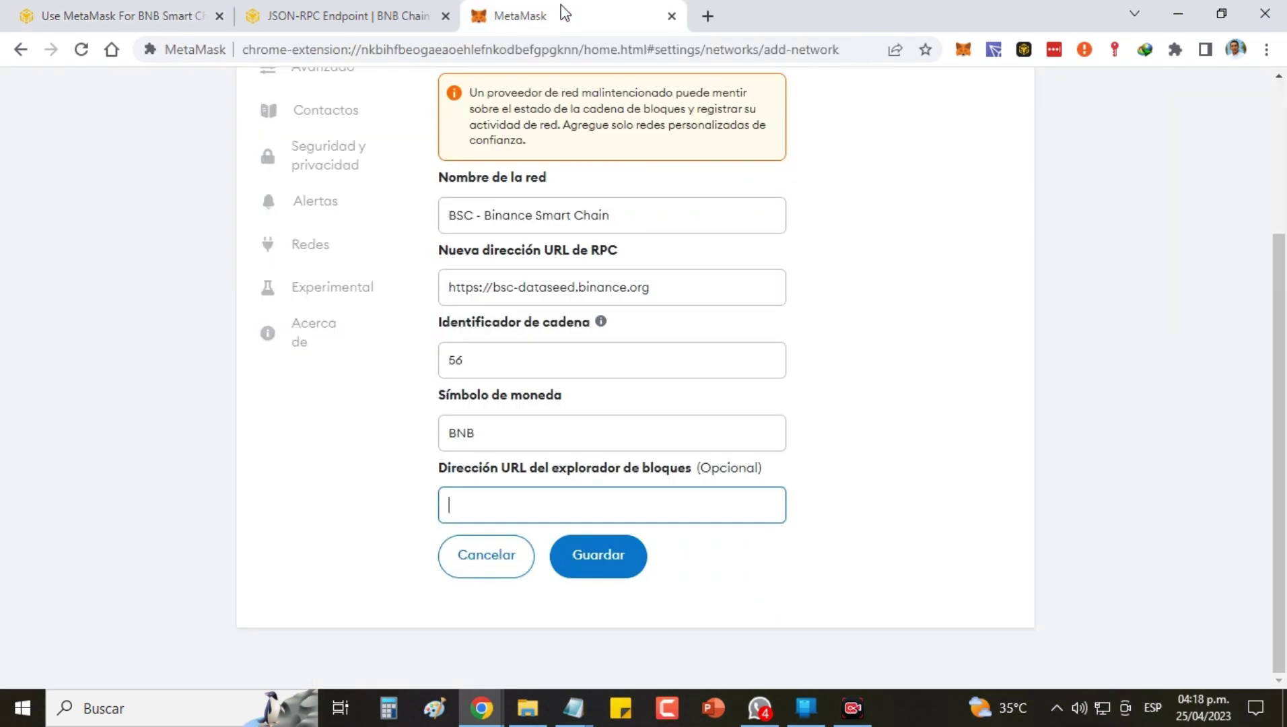
right_click(528, 509)
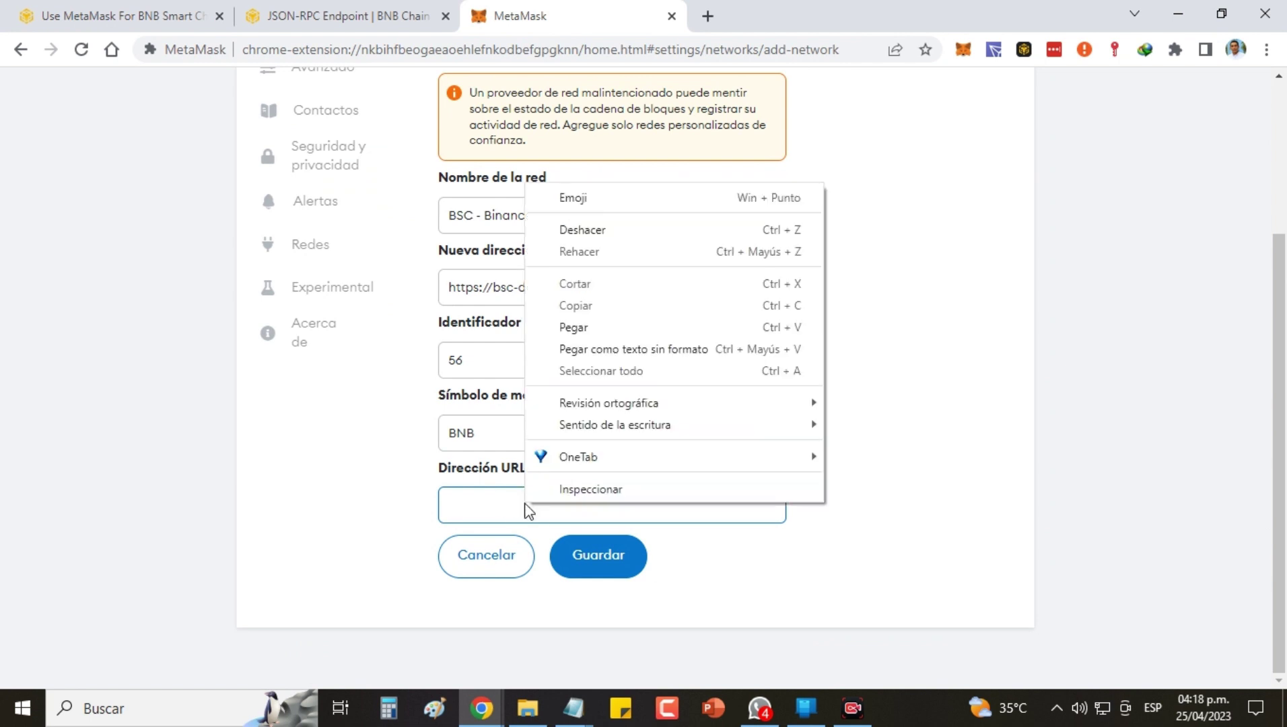
click(573, 327)
click(173, 17)
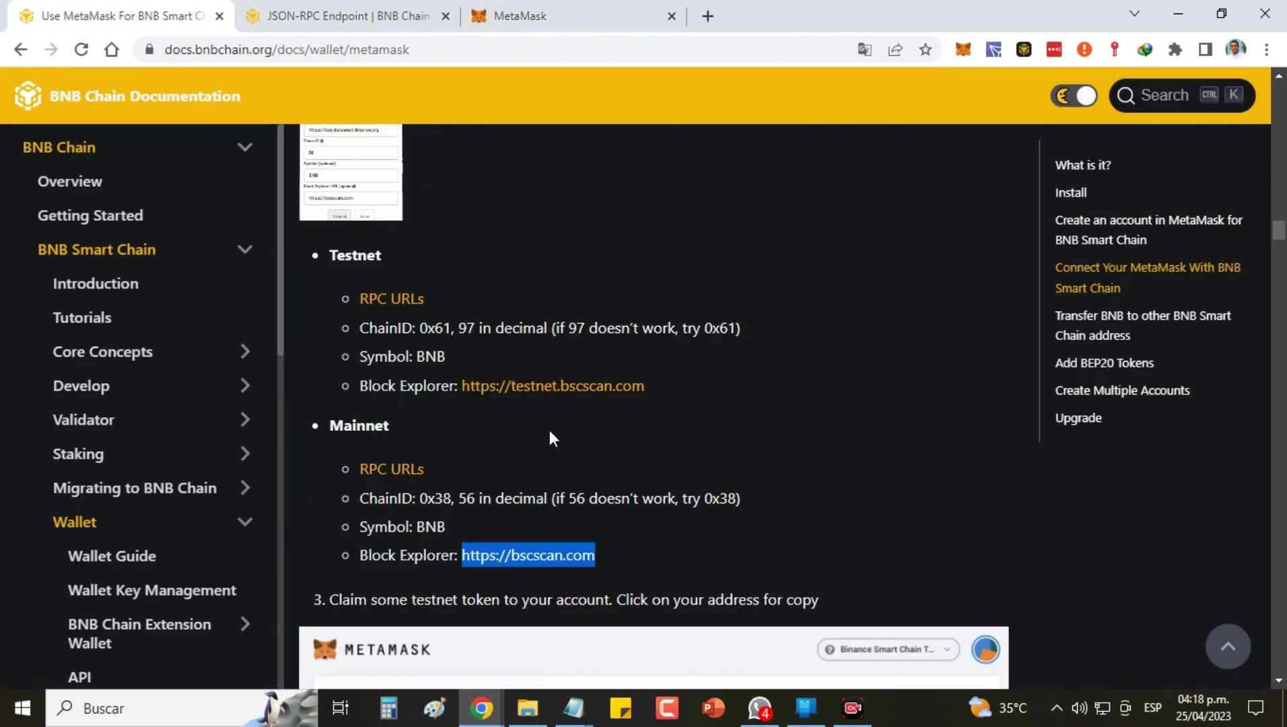
Open the Mainnet block explorer link from the documentation in a new tab, view the BscScan site, and return to MetaMask
click(674, 479)
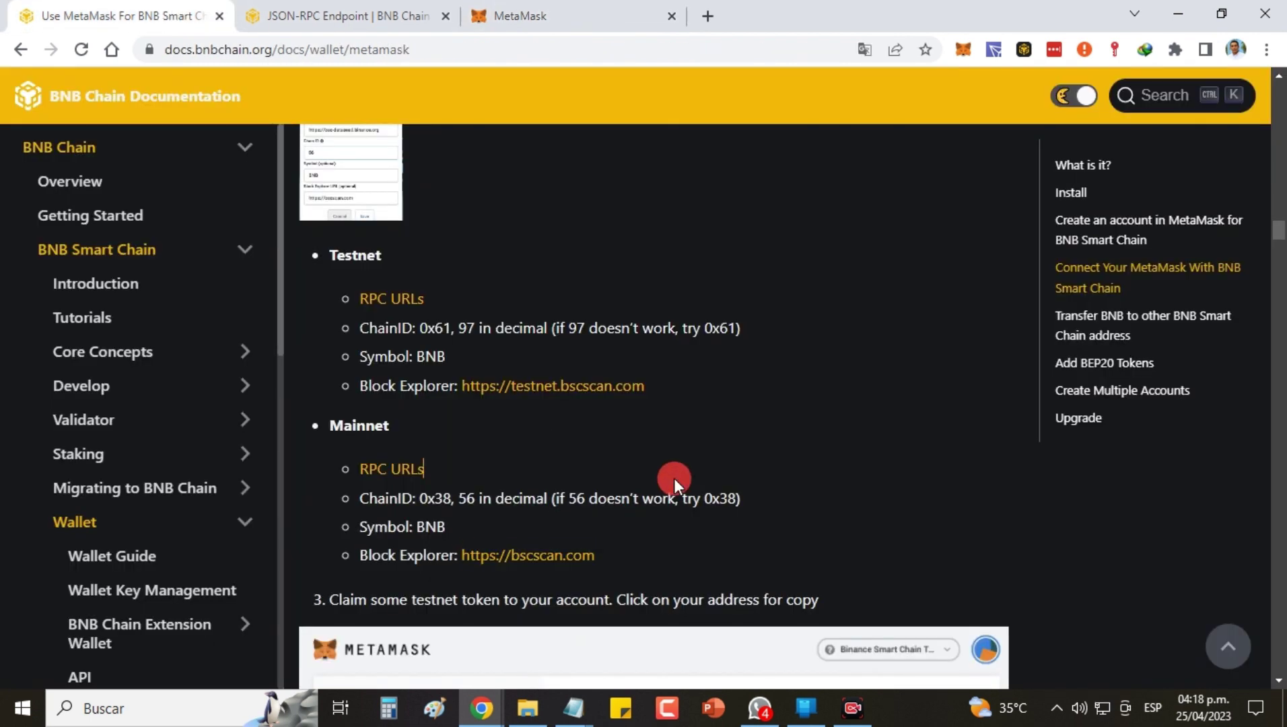
right_click(535, 559)
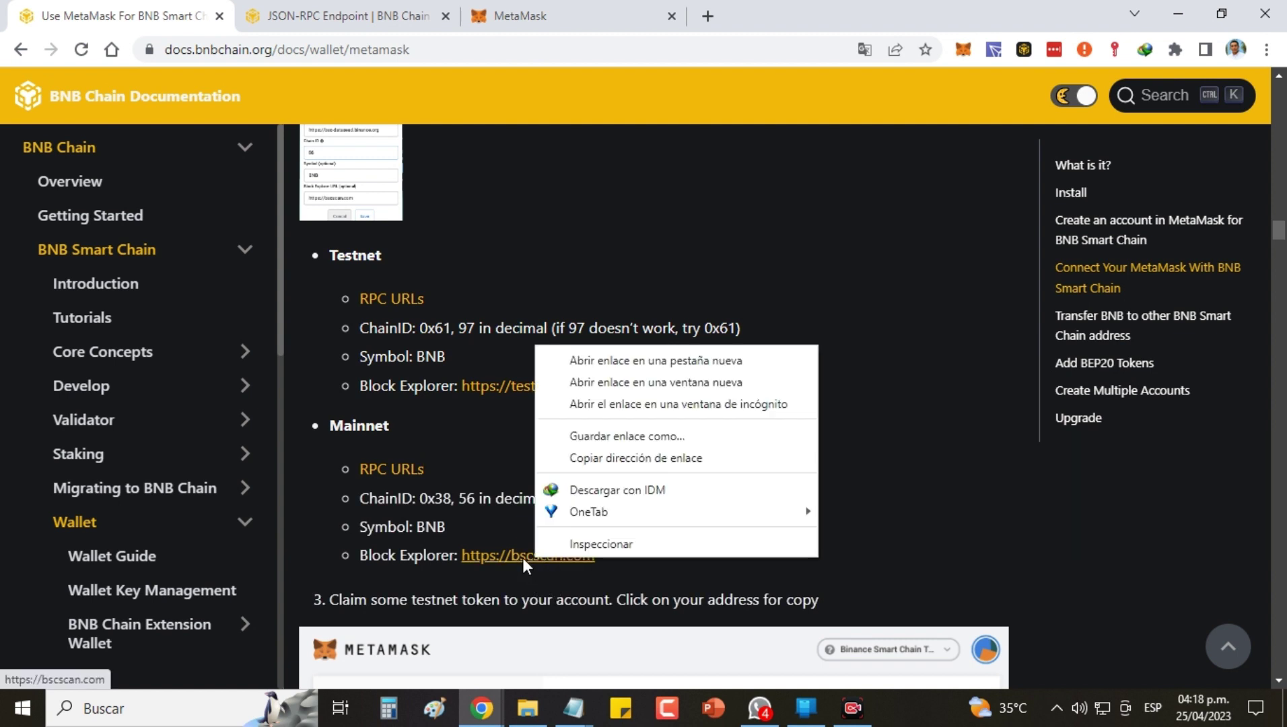
click(585, 360)
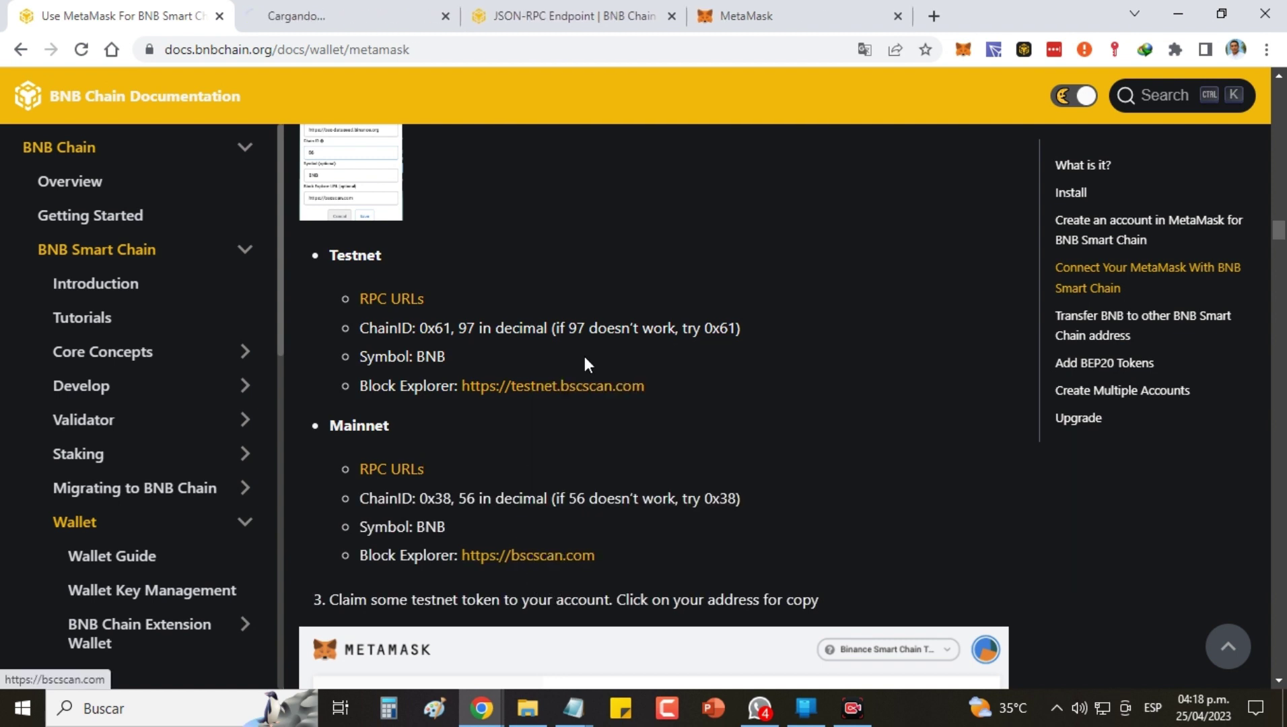
click(305, 16)
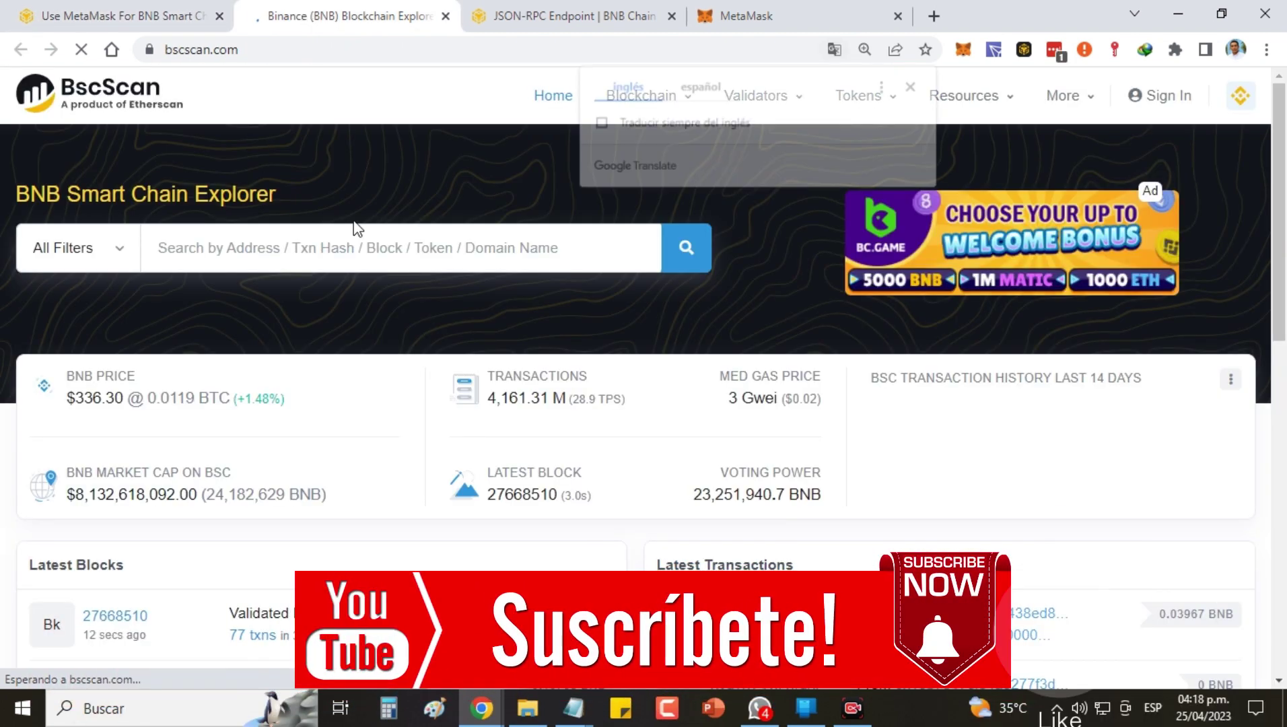
click(367, 202)
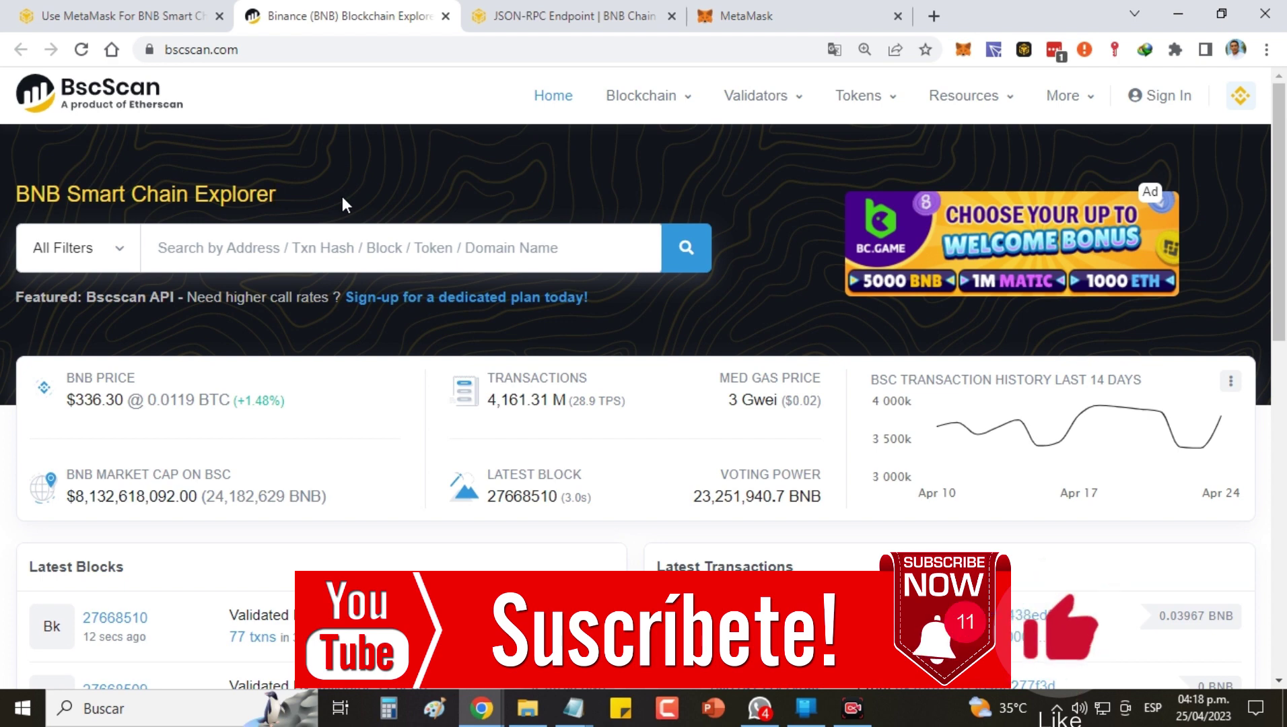
click(729, 15)
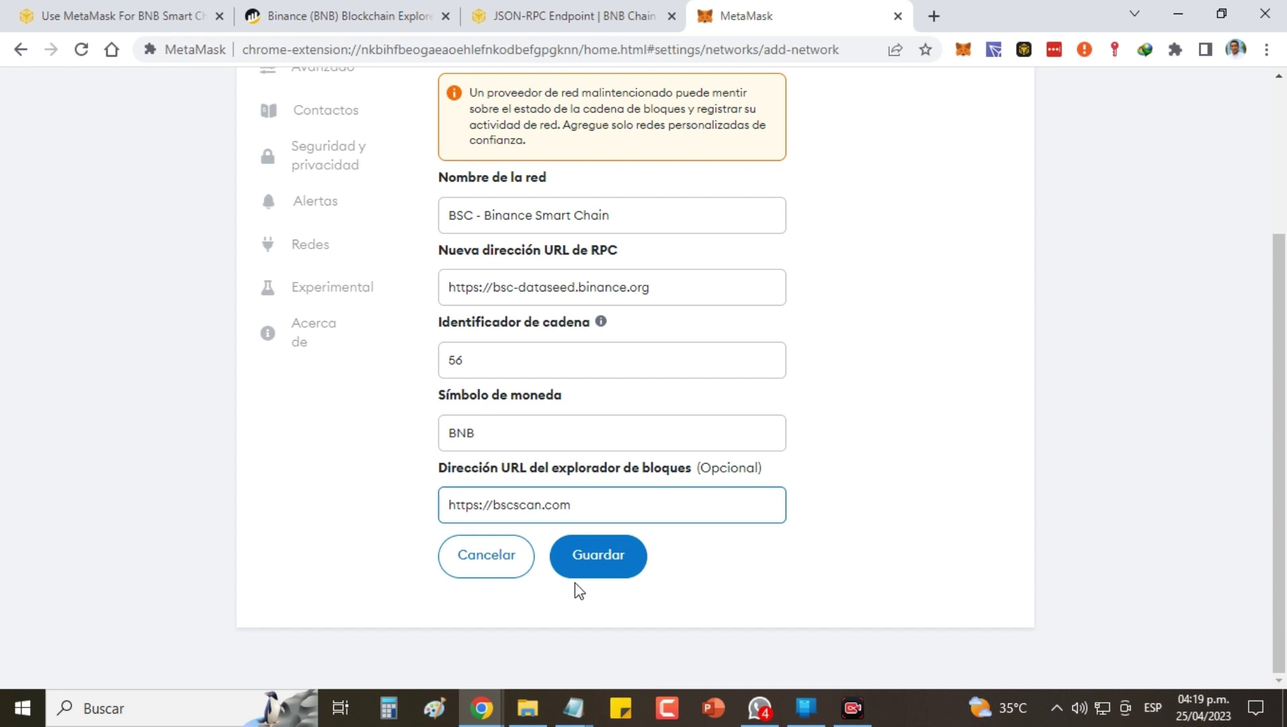
drag(667, 287, 434, 287)
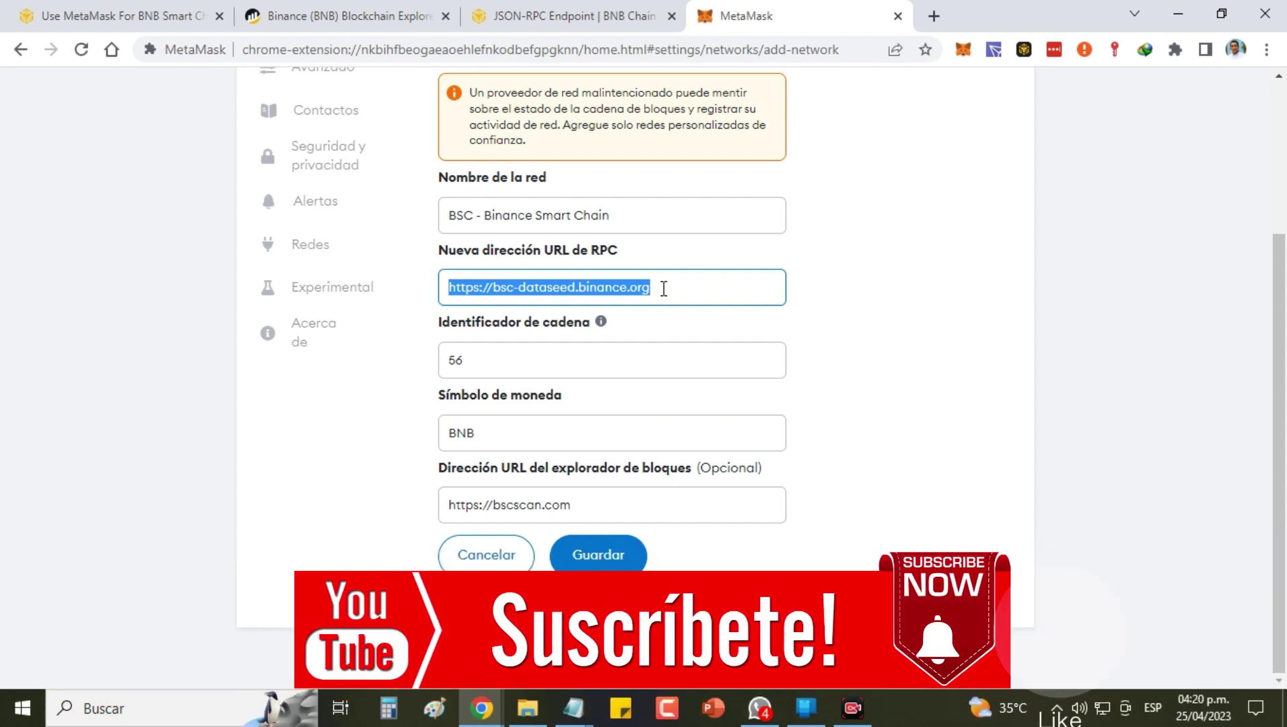
click(667, 290)
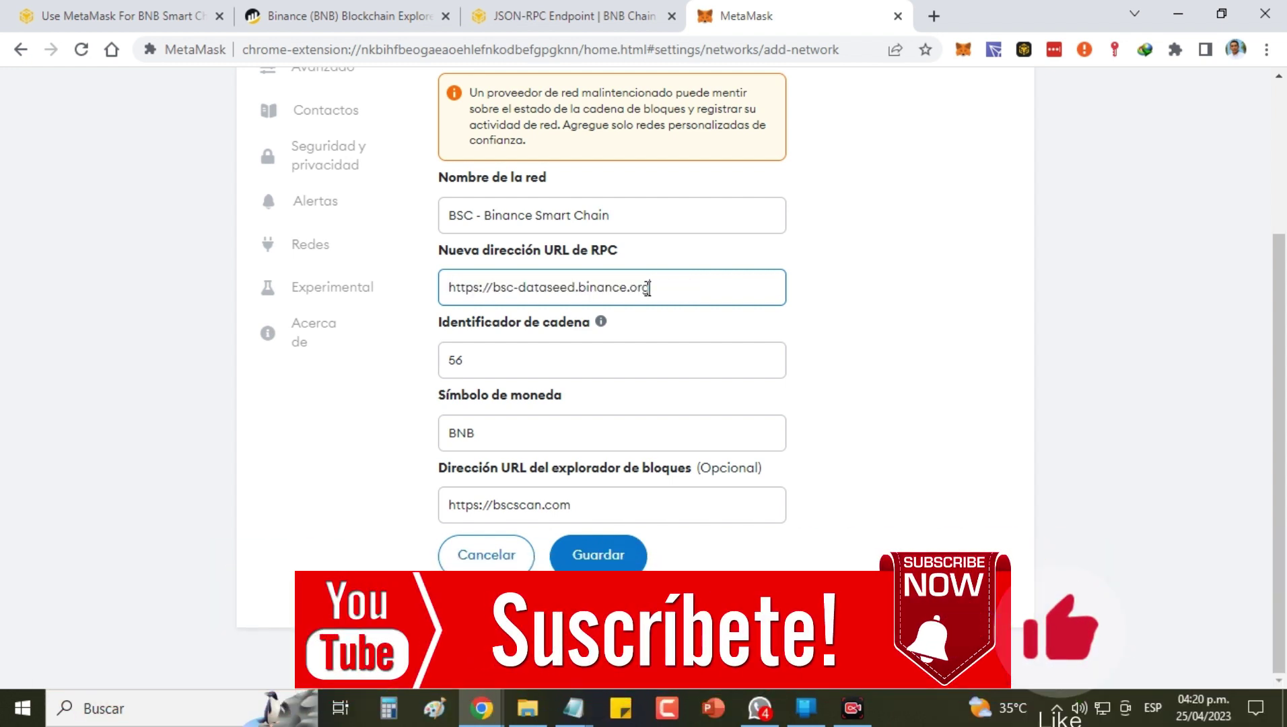
drag(650, 288, 445, 290)
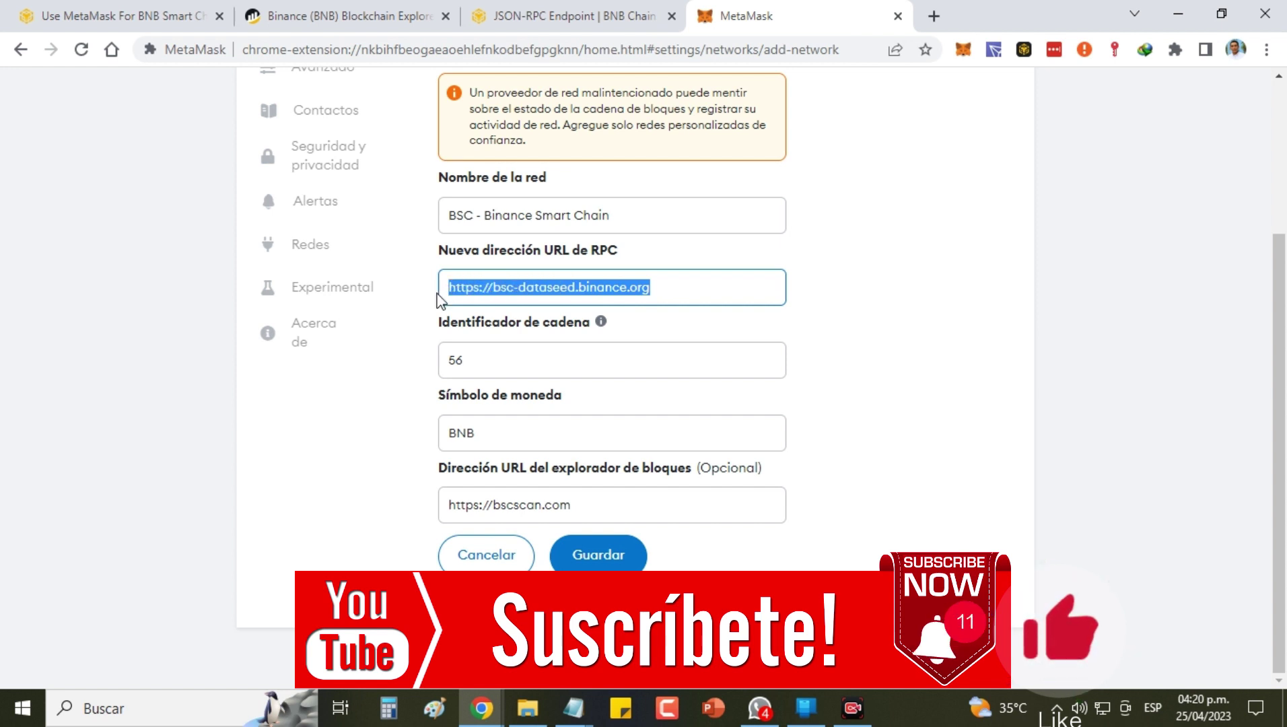
click(687, 288)
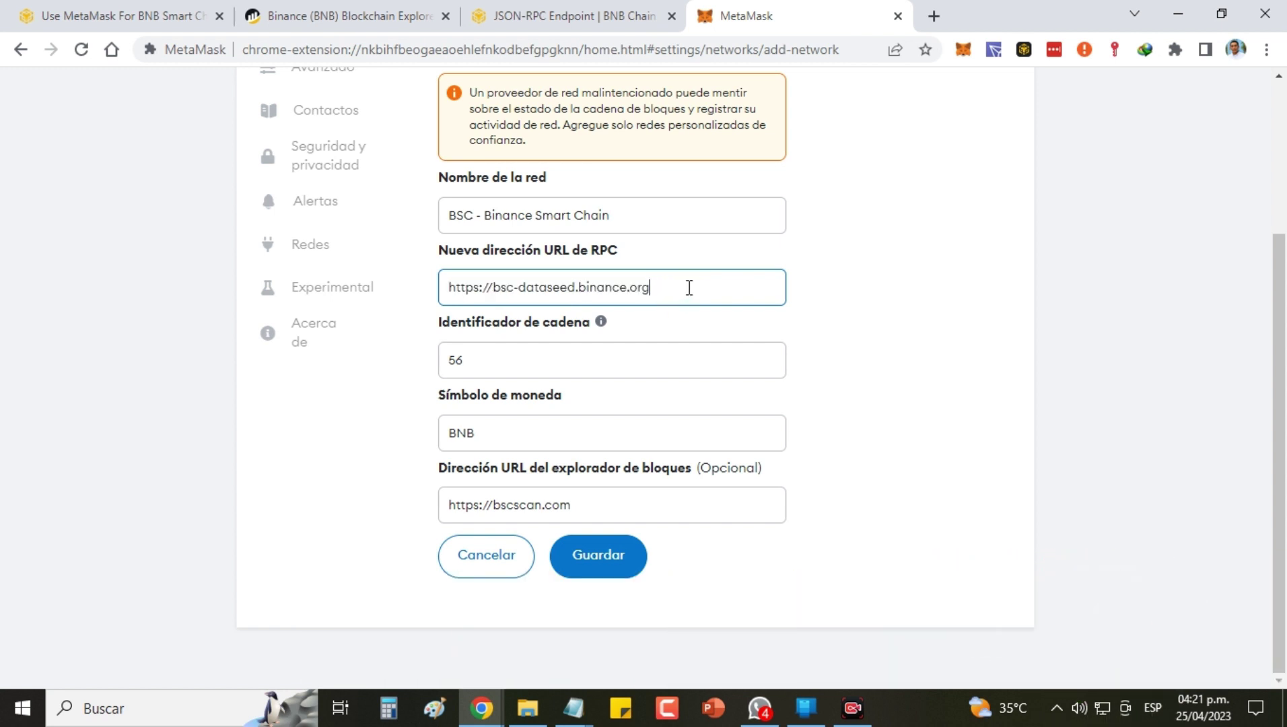
drag(686, 288, 430, 298)
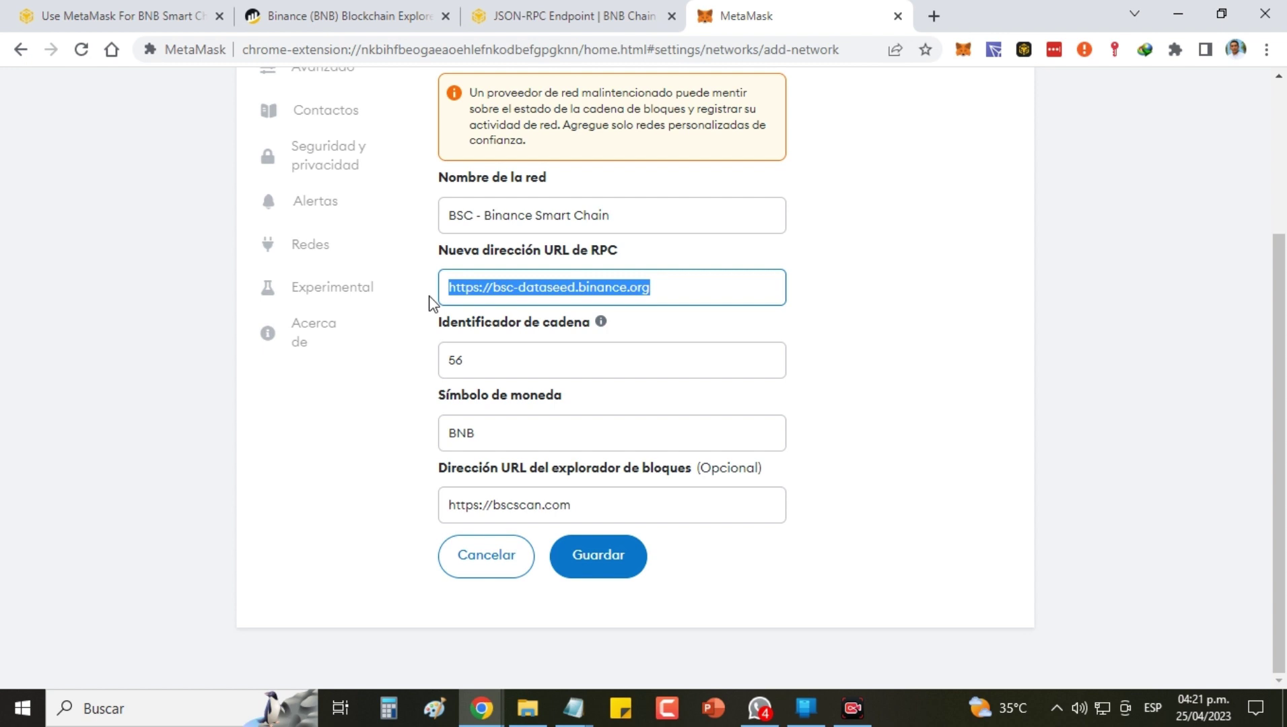
Discard the manually filled network form and close the settings to return to the account overview
click(492, 570)
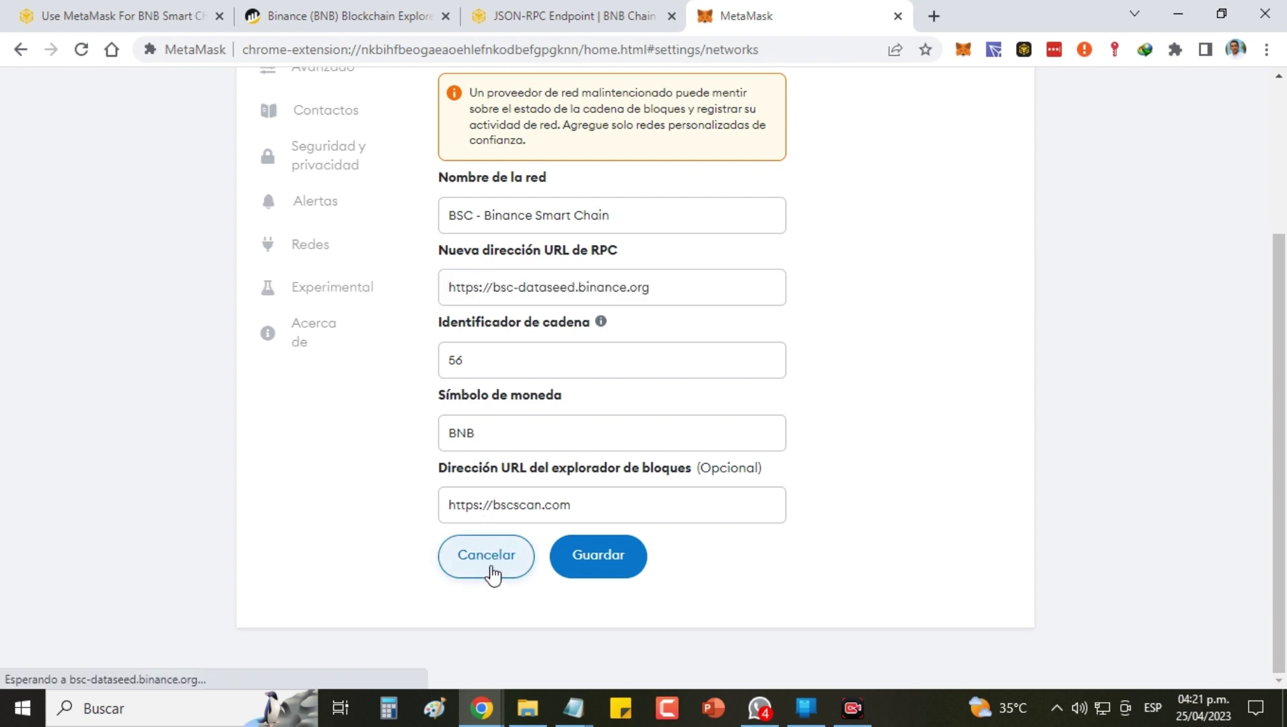
click(1002, 174)
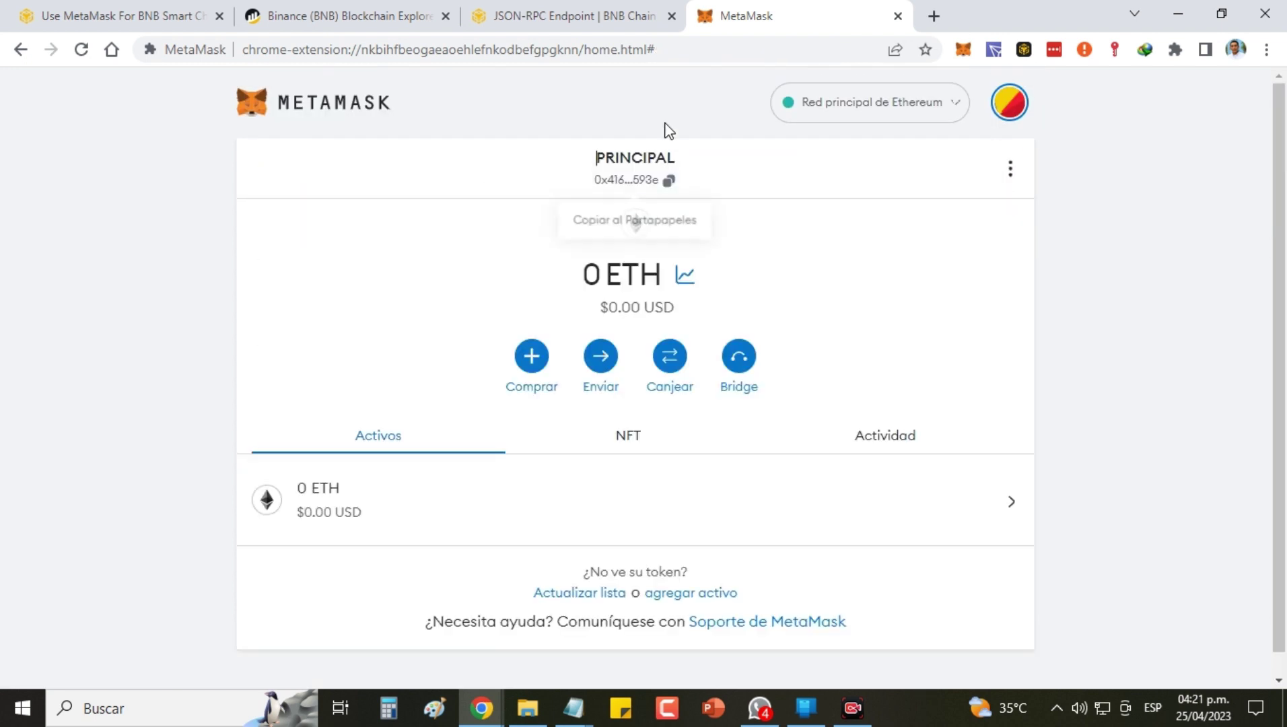
Start adding a network and choose BNB Smart Chain (previously Binance Smart Chain Mainnet) from the popular custom networks
click(922, 106)
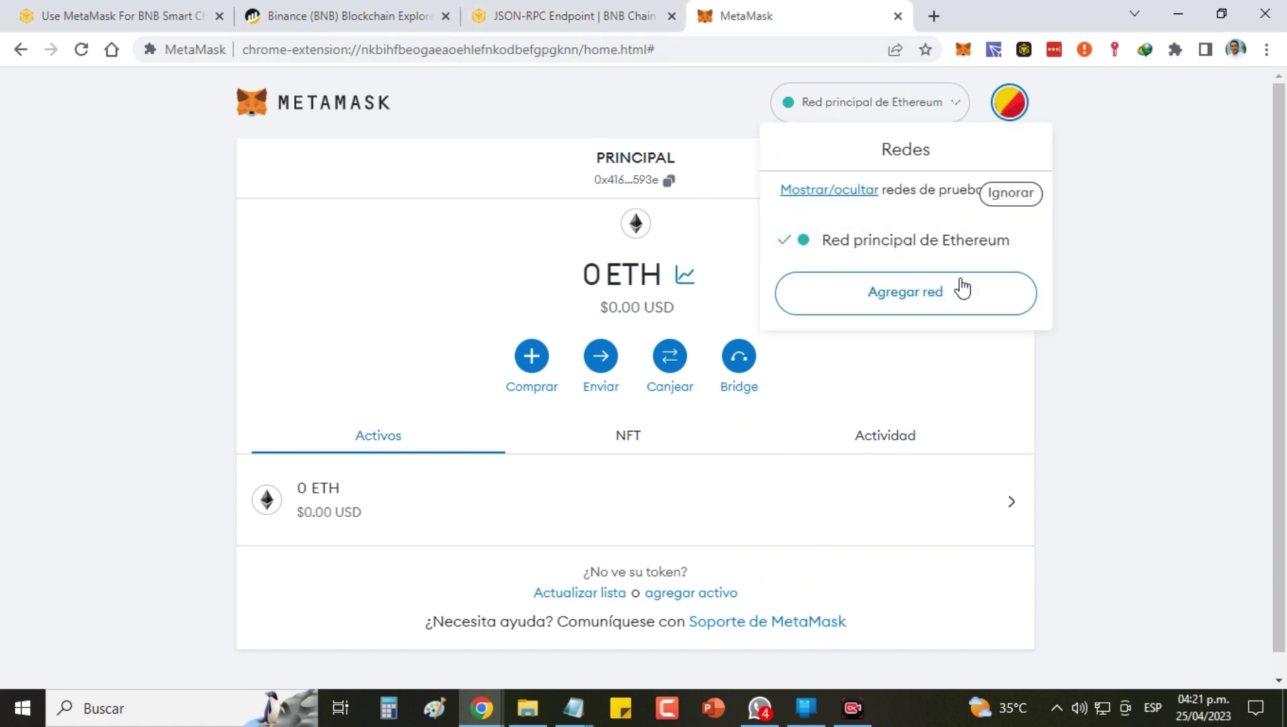
click(931, 295)
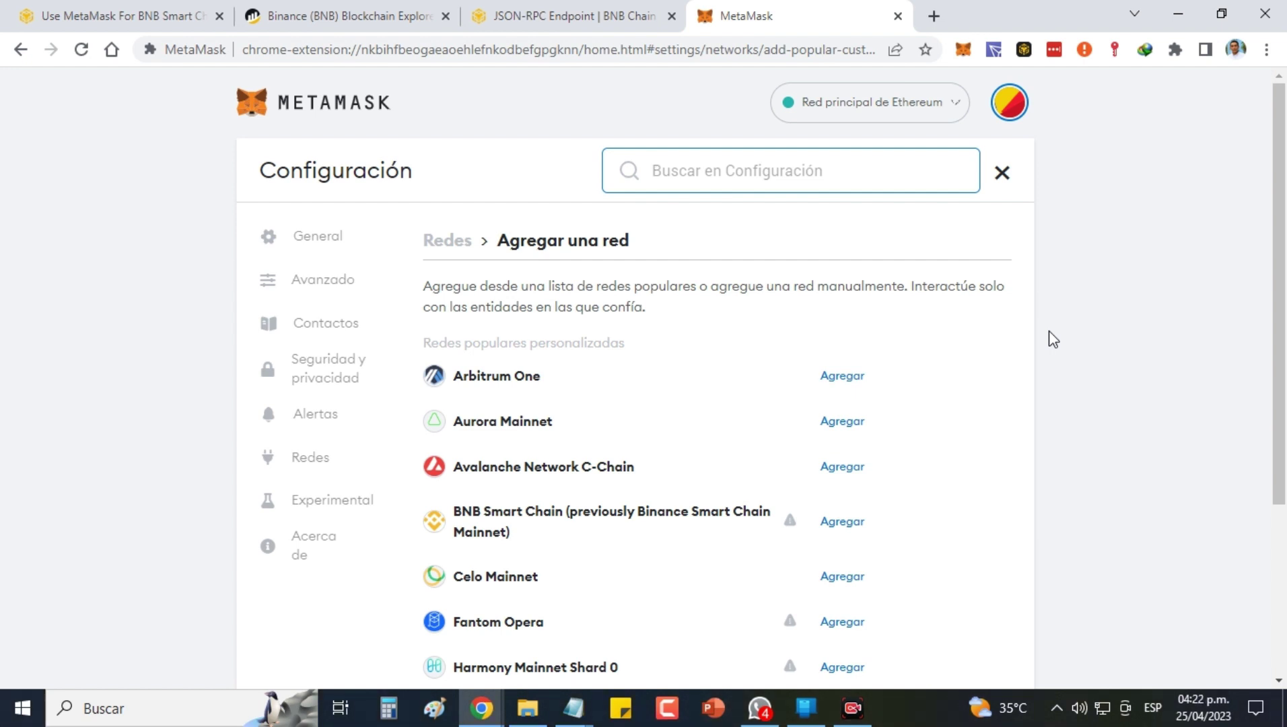
scroll(1049, 333, down, 3)
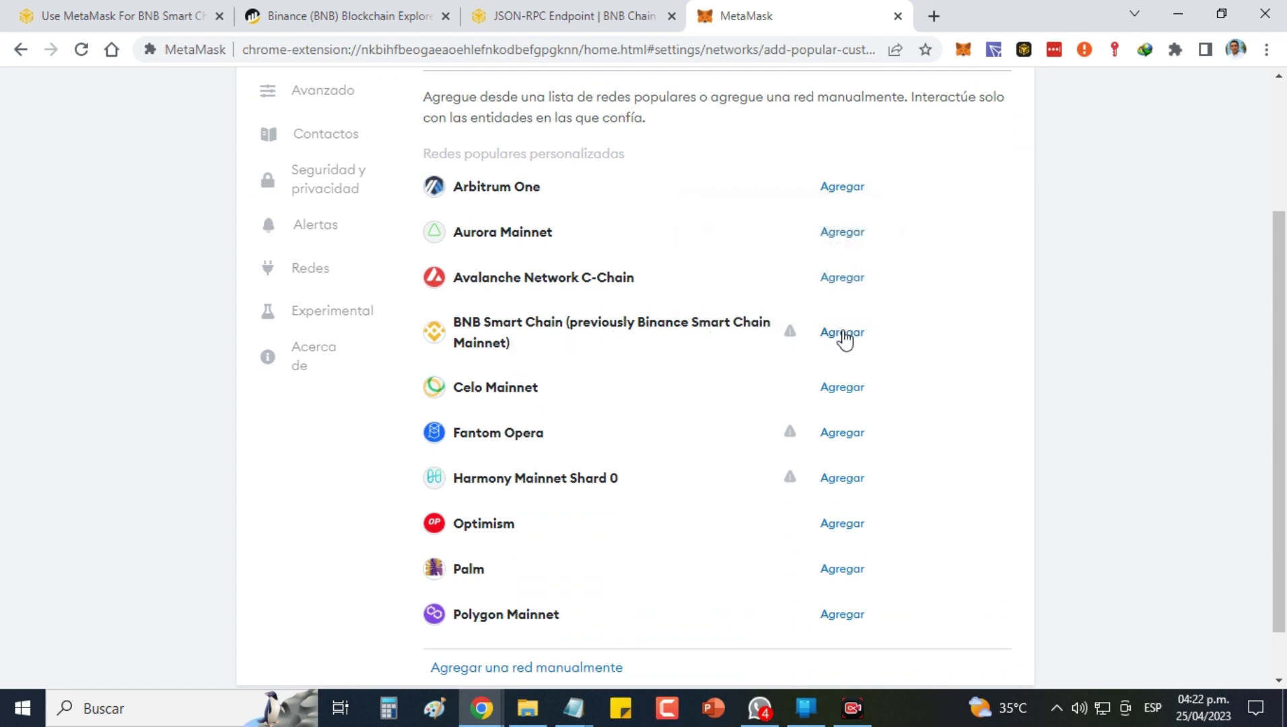
click(843, 336)
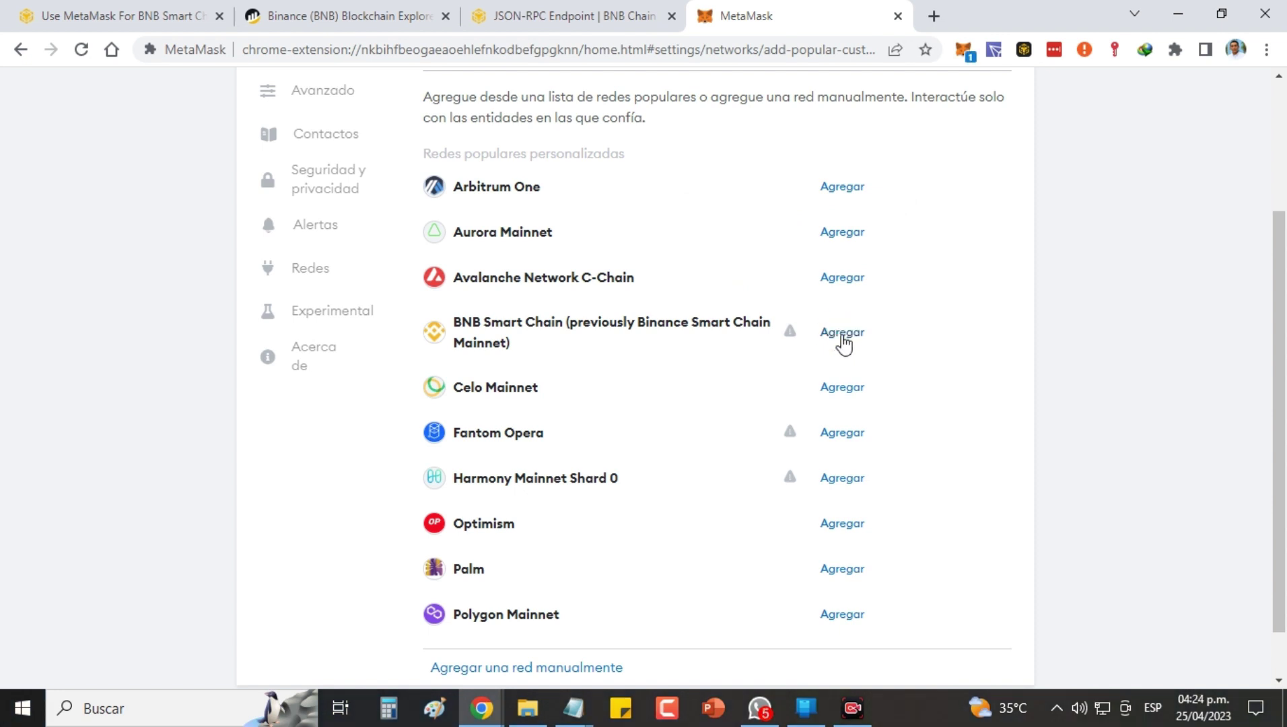
click(842, 337)
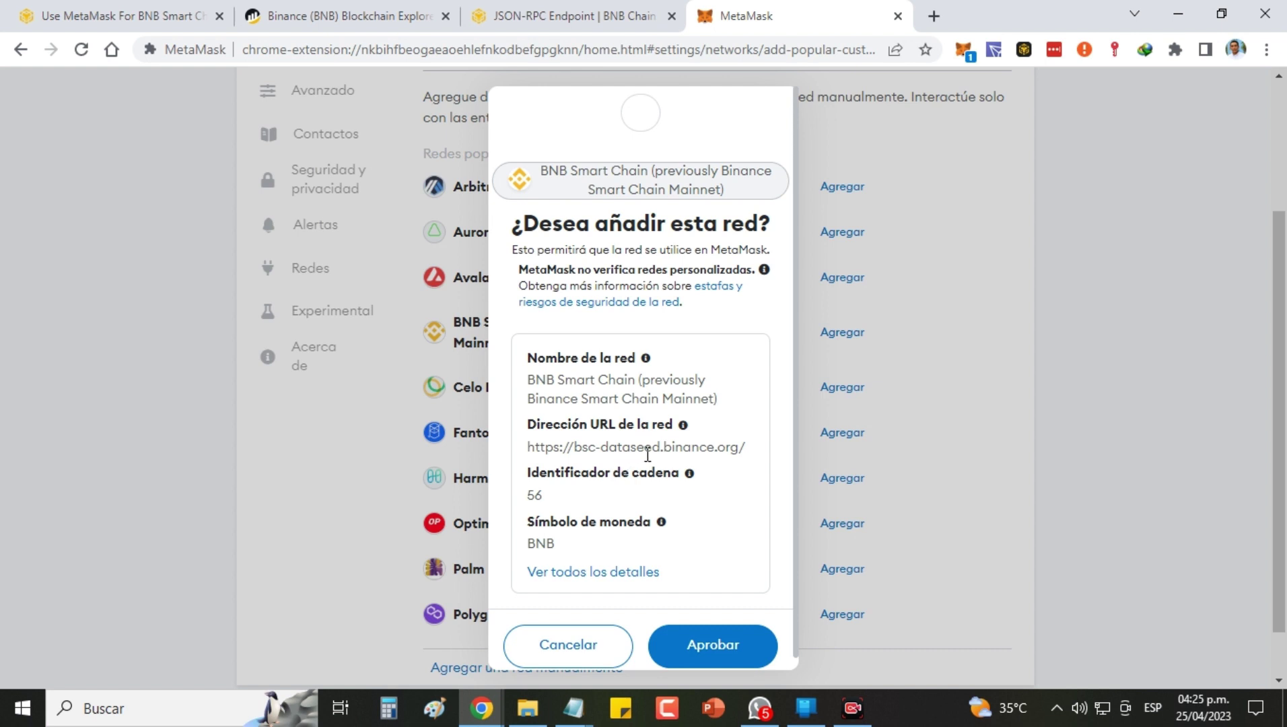
Compare the proposed network URL with the documentation's Mainnet RPC endpoints, and check the proposed chain ID and currency symbol
click(564, 20)
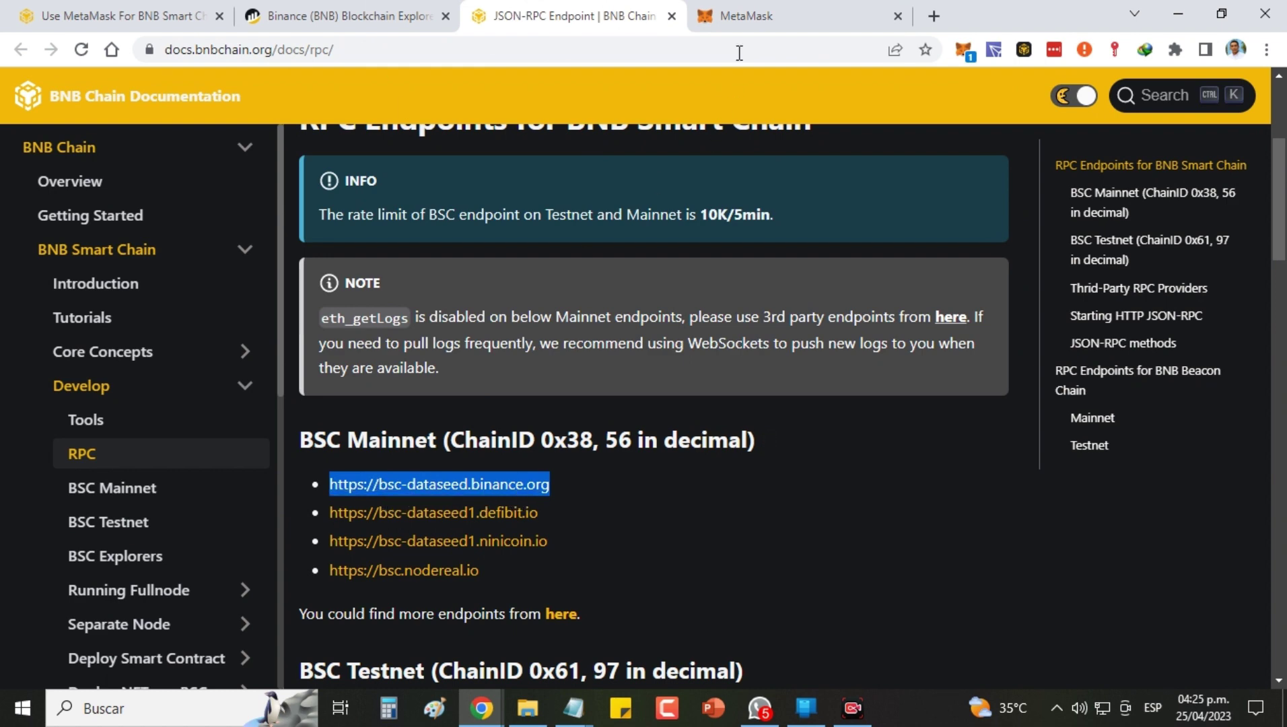
click(747, 15)
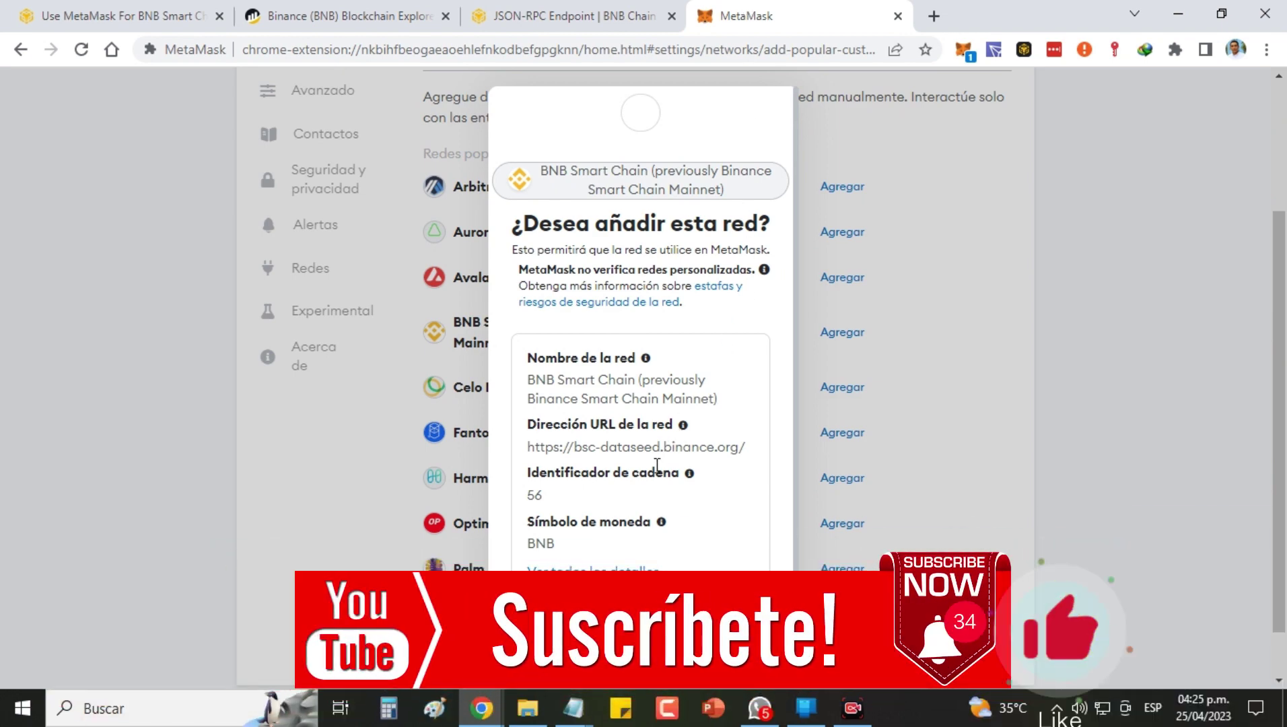
drag(607, 448, 687, 448)
click(532, 522)
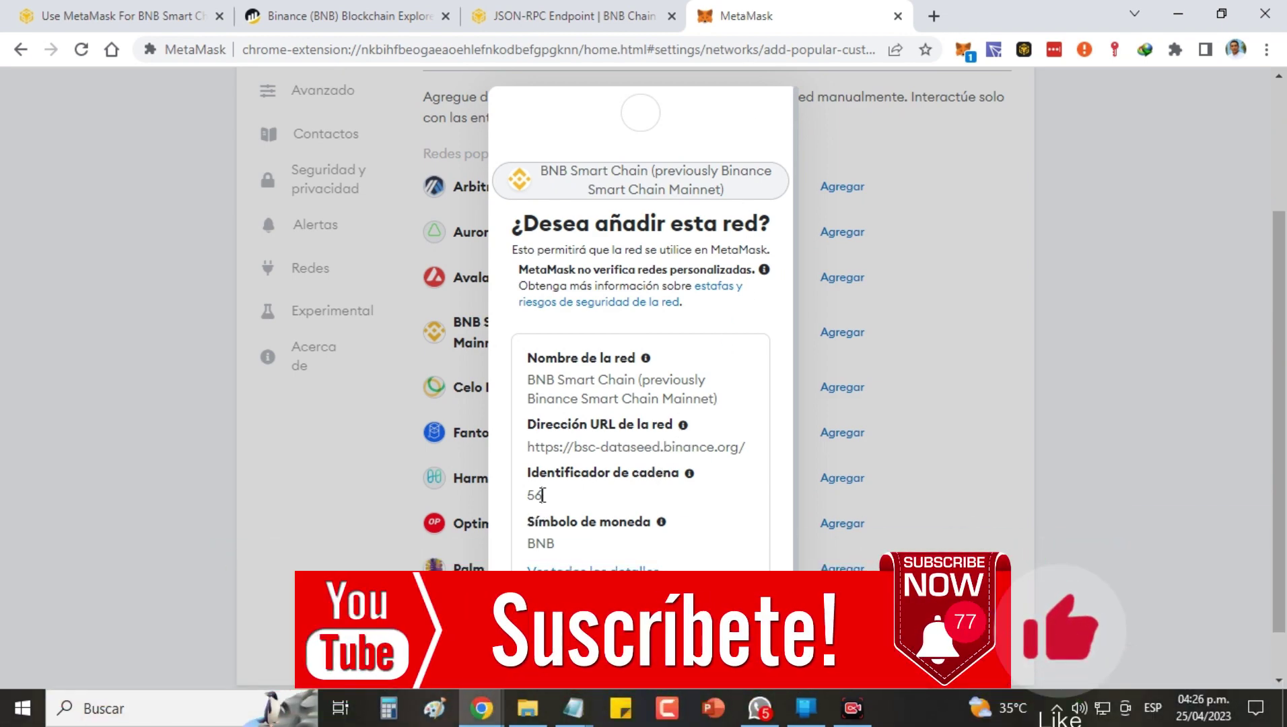
double_click(535, 495)
double_click(551, 542)
scroll(596, 532, down, 1)
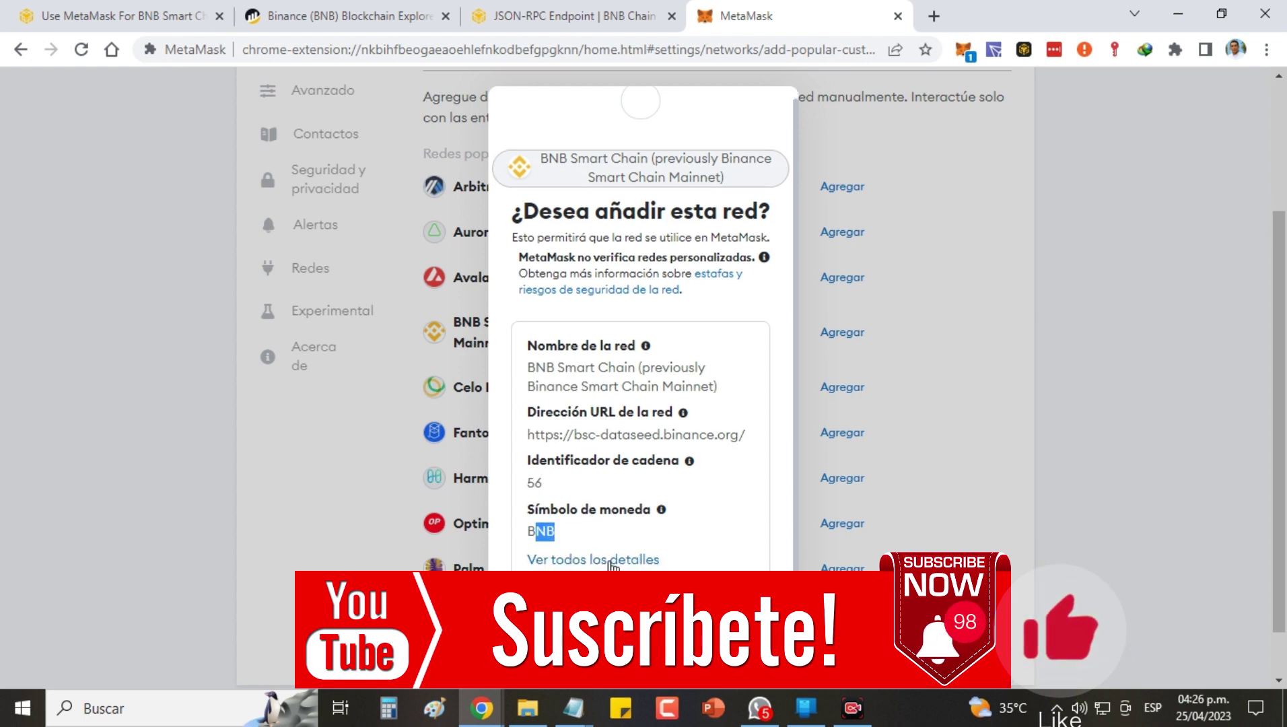
View all details of the proposed network, compare its block explorer URL with the documentation, and close the details
click(623, 561)
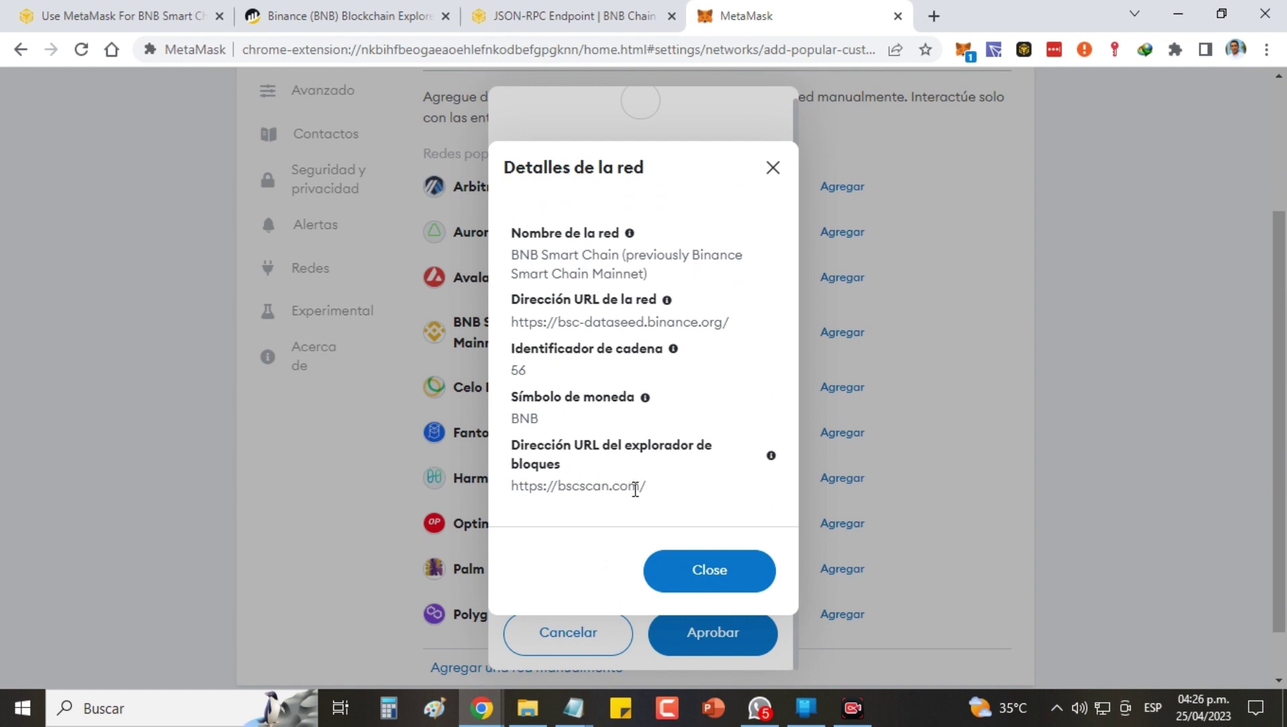
click(158, 21)
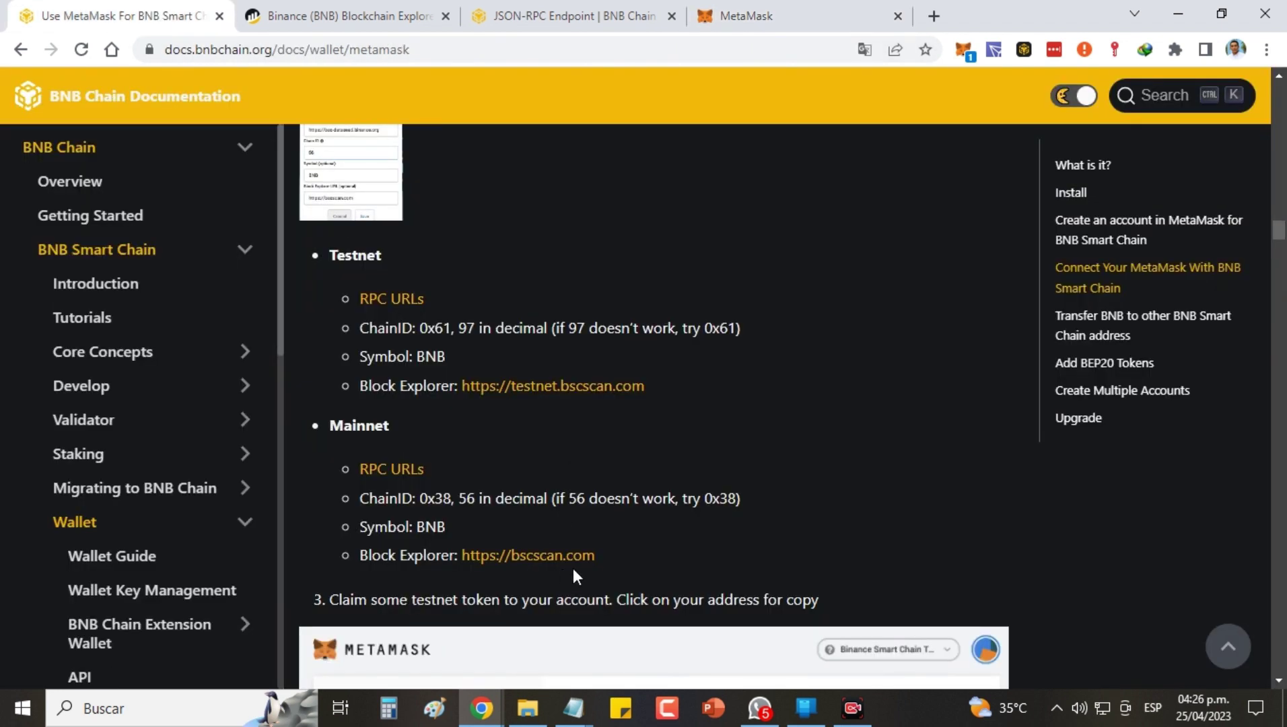
click(720, 20)
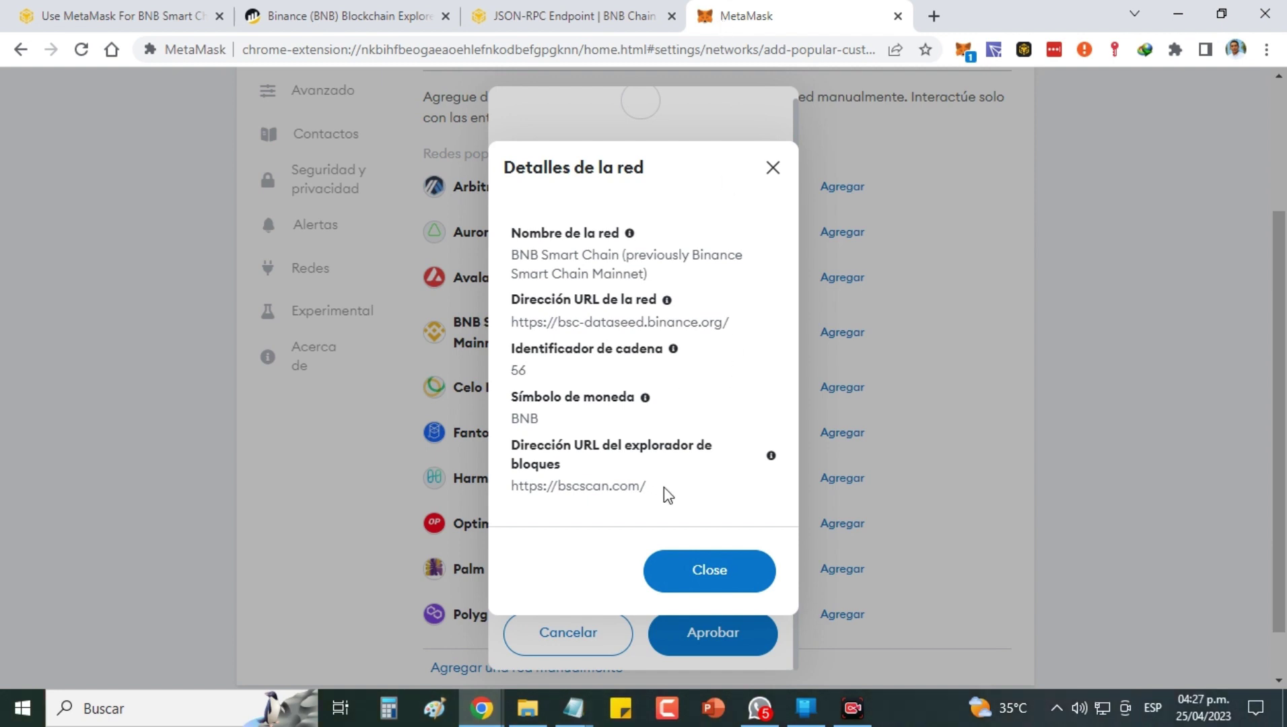
click(706, 569)
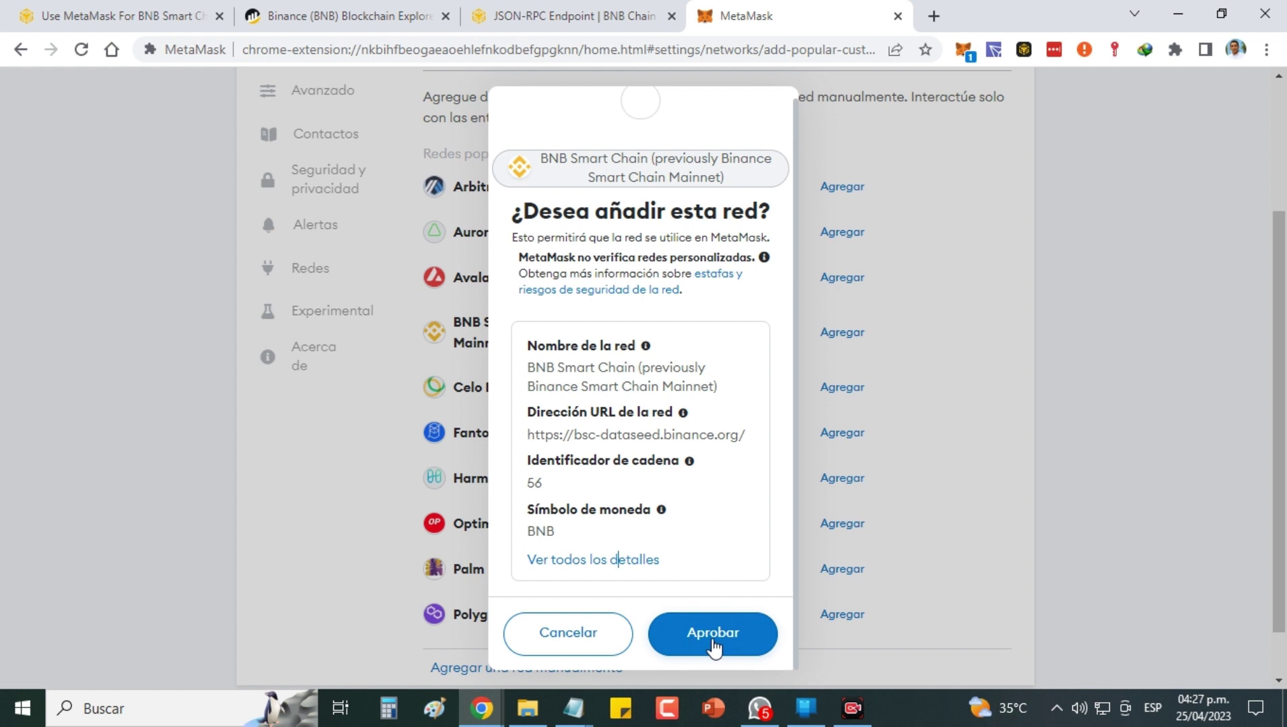
Approve adding BNB Smart Chain (previously Binance Smart Chain Mainnet) and switch the wallet to it
click(715, 639)
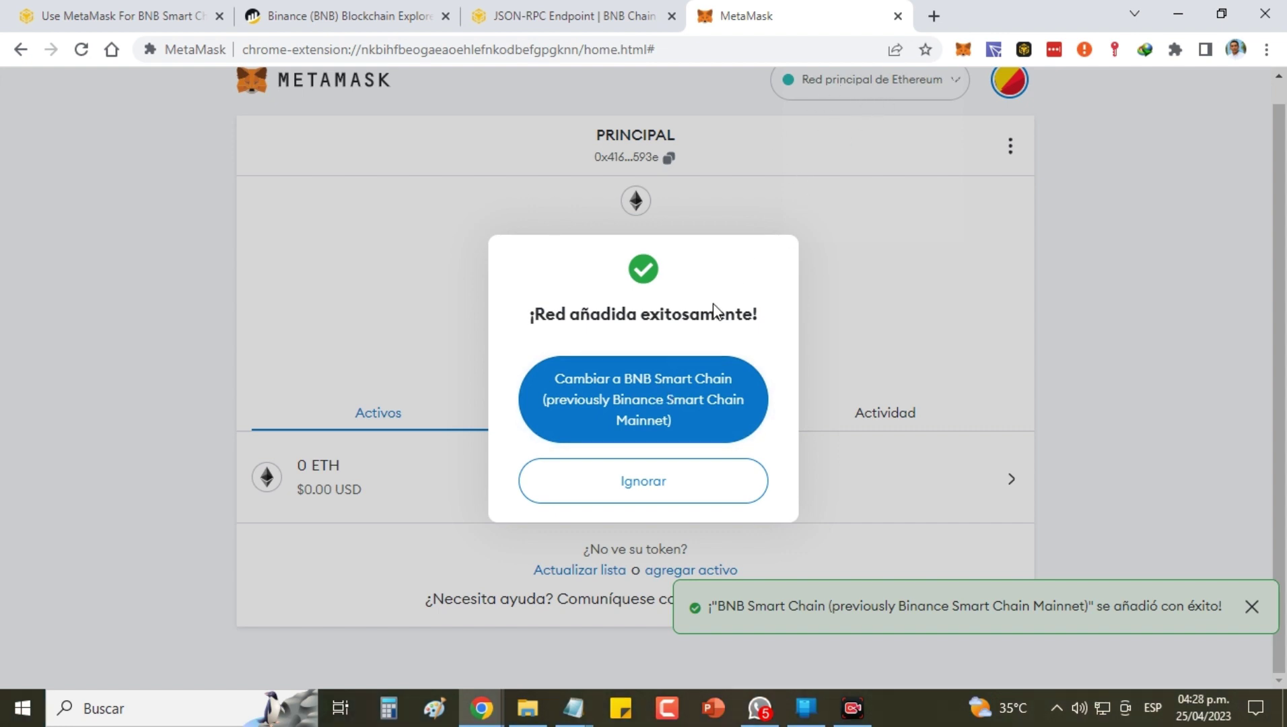
click(623, 412)
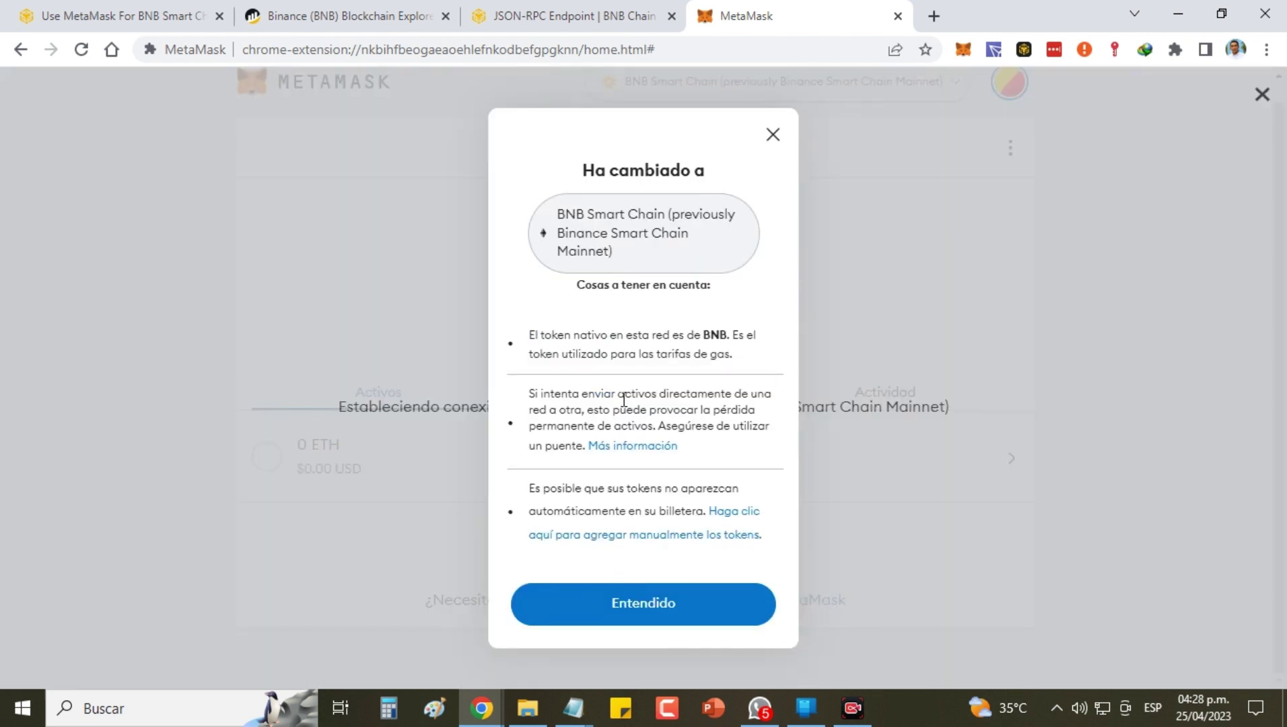